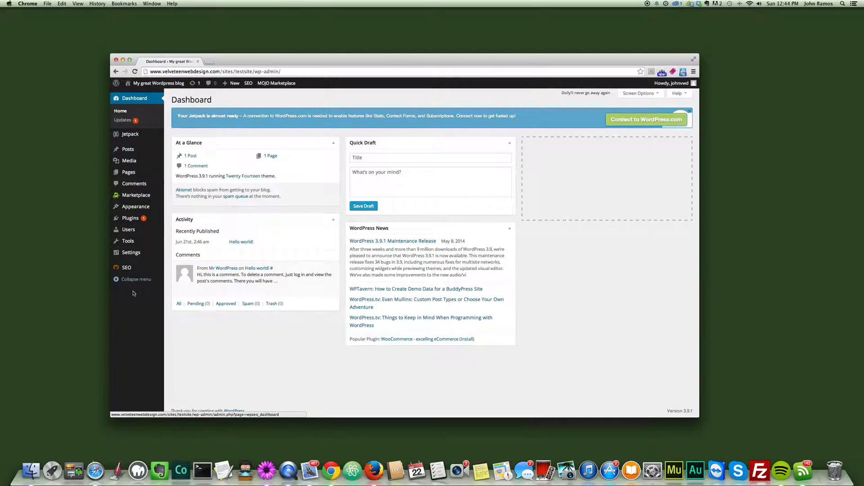
Step: Open the blog's posts list and start a new post
{"action": "left_click", "coordinate": [128, 150]}
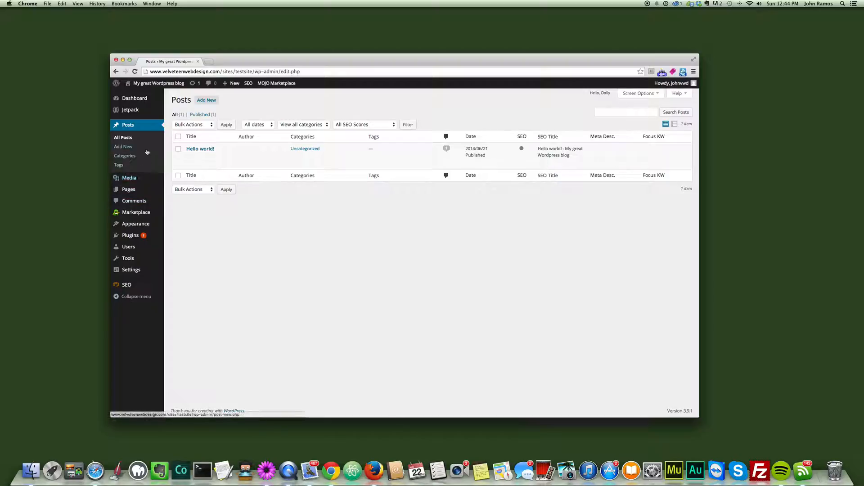
{"action": "mouse_move", "coordinate": [135, 190]}
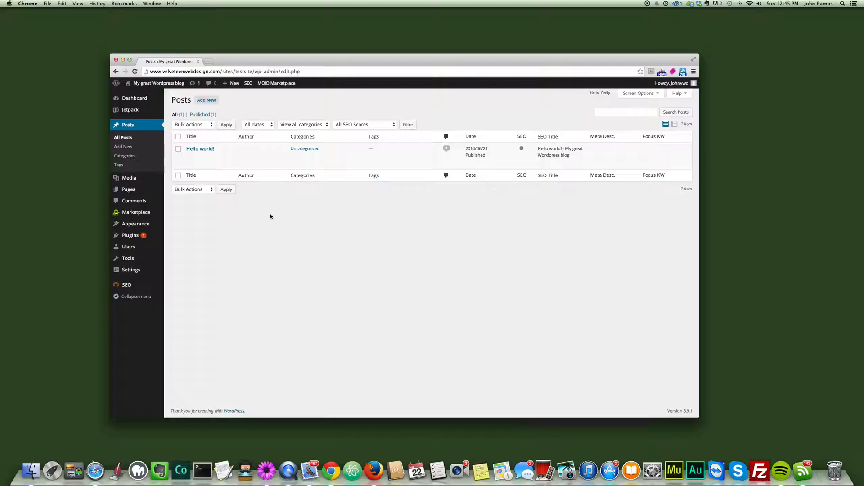
{"action": "left_click", "coordinate": [218, 101]}
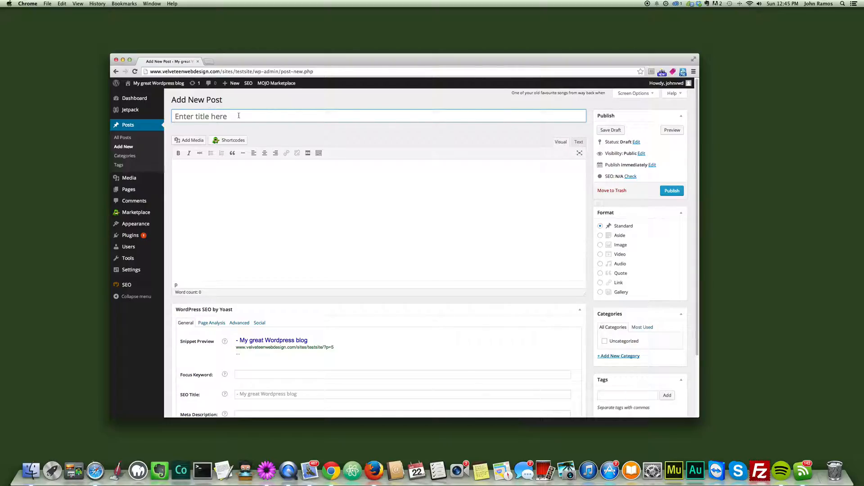
{"action": "left_click", "coordinate": [255, 179]}
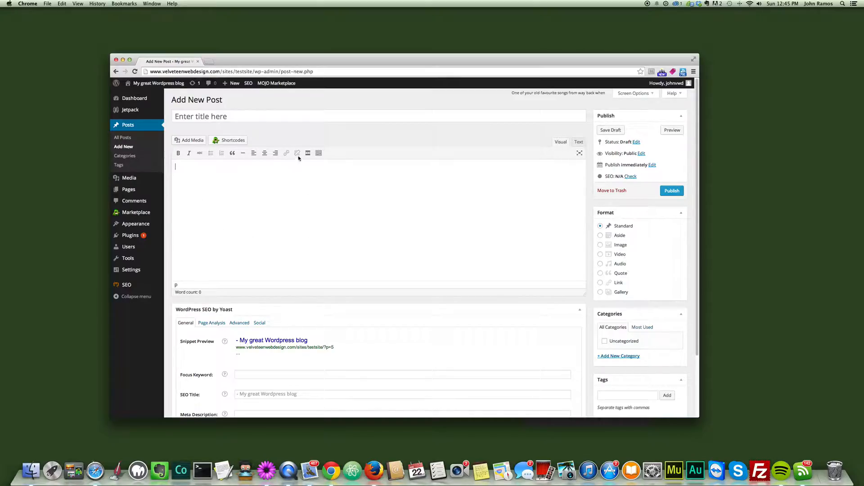
Step: Show the post editor's second row of formatting tools and view the paragraph and heading styles without choosing one
{"action": "left_click", "coordinate": [320, 154]}
{"action": "left_click", "coordinate": [320, 154]}
{"action": "left_click", "coordinate": [320, 154]}
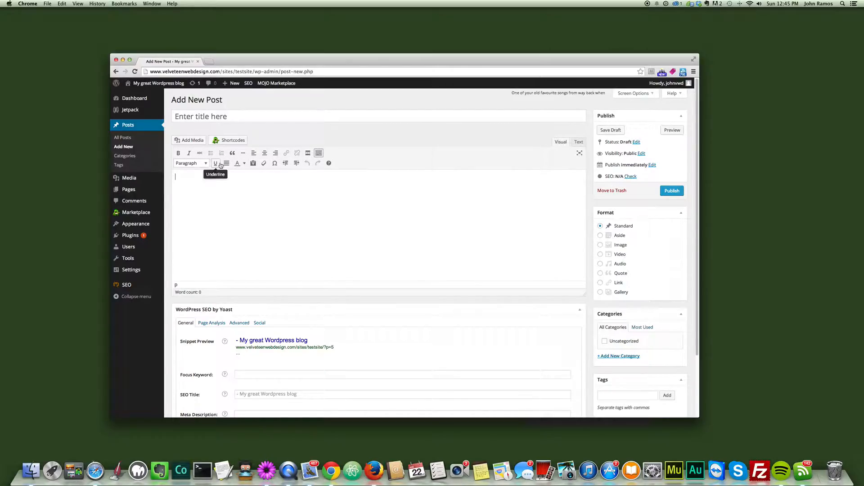
{"action": "left_click", "coordinate": [202, 164]}
{"action": "left_click", "coordinate": [205, 164]}
{"action": "left_click", "coordinate": [206, 164]}
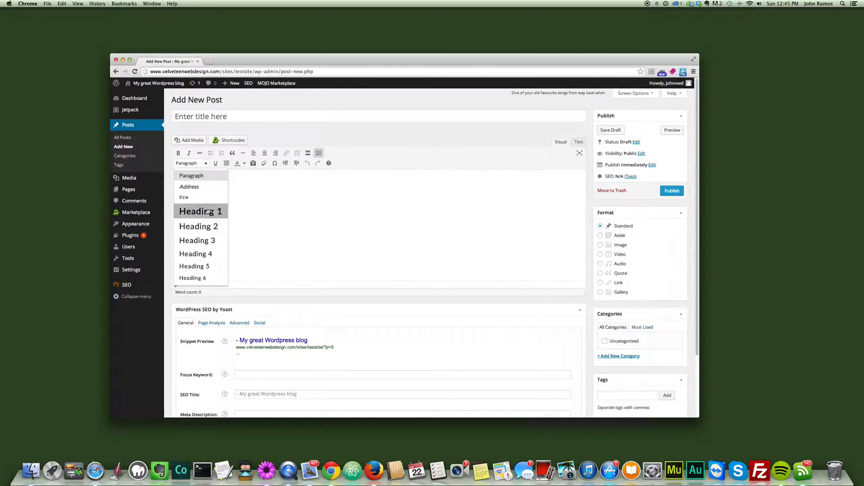
{"action": "left_click", "coordinate": [282, 196]}
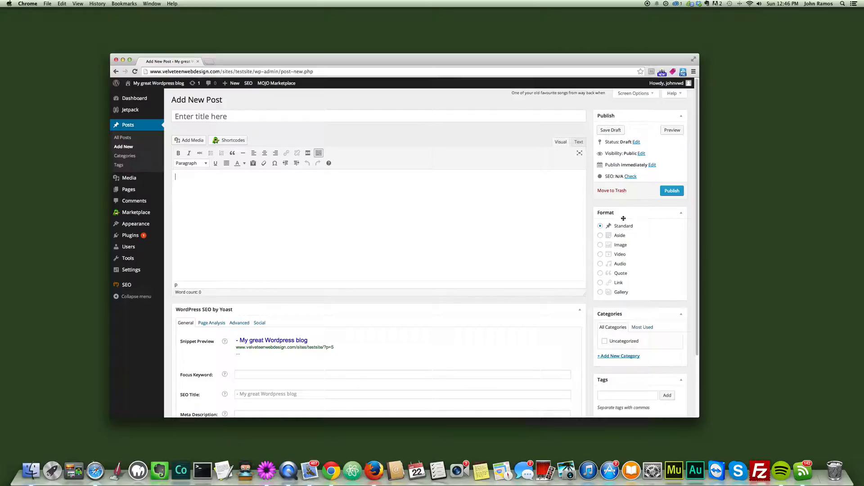
Step: Examine the new post's format, categories, tags and featured image options, moving the browser window slightly higher on the desktop
{"action": "scroll", "coordinate": [626, 256], "scroll_direction": "down", "scroll_amount": 1}
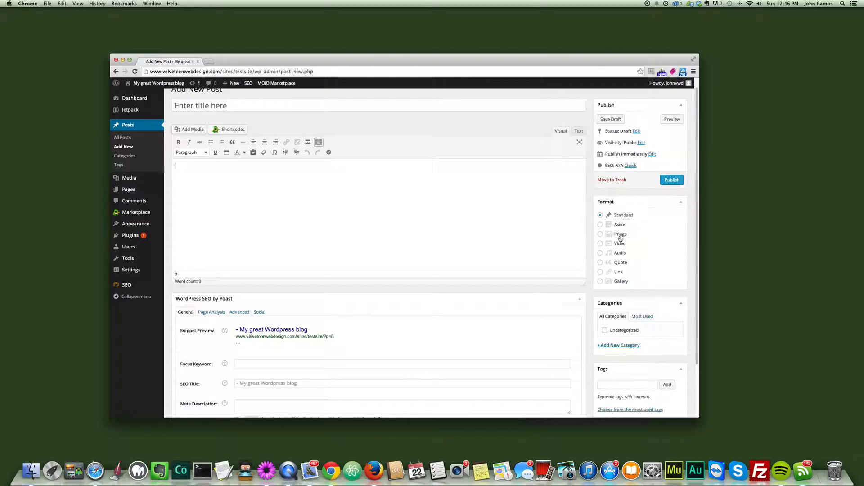
{"action": "scroll", "coordinate": [621, 236], "scroll_direction": "down", "scroll_amount": 4}
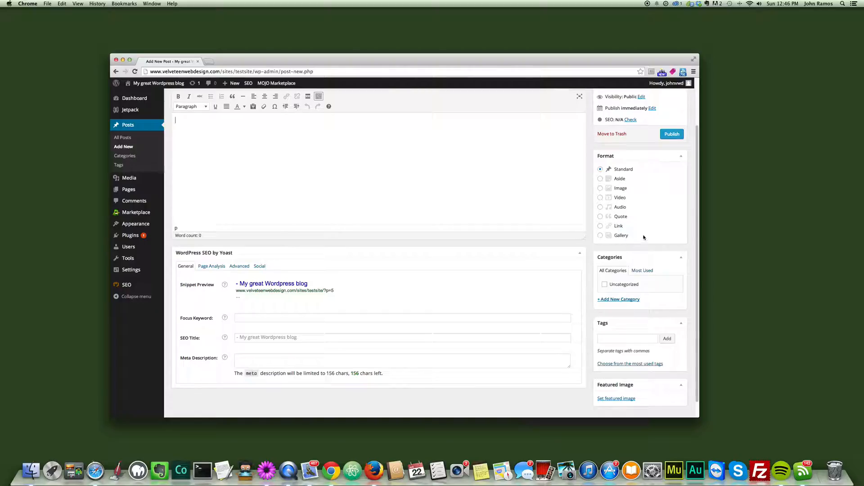
{"action": "scroll", "coordinate": [648, 228], "scroll_direction": "up", "scroll_amount": 2}
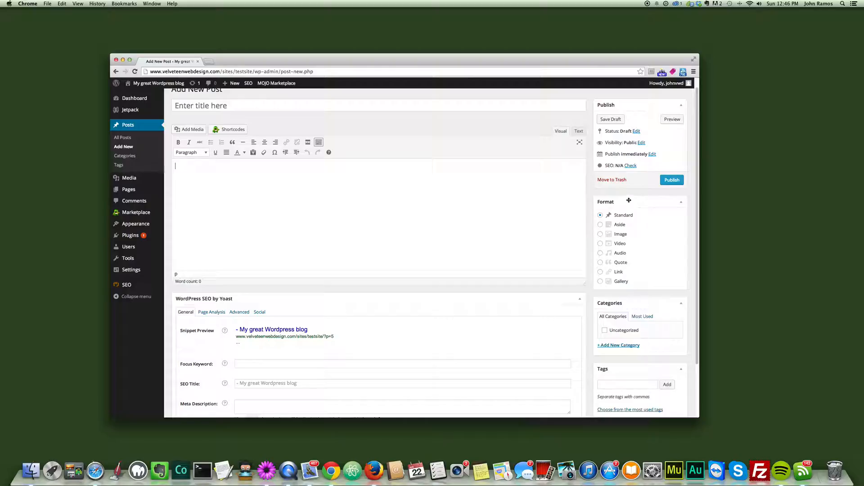
{"action": "left_click_drag", "start_coordinate": [561, 65], "coordinate": [563, 60]}
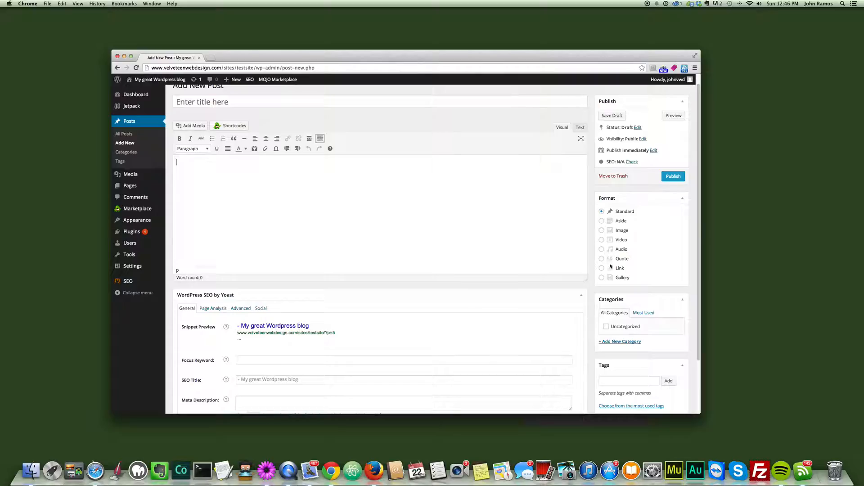
{"action": "left_click_drag", "start_coordinate": [532, 62], "coordinate": [530, 51]}
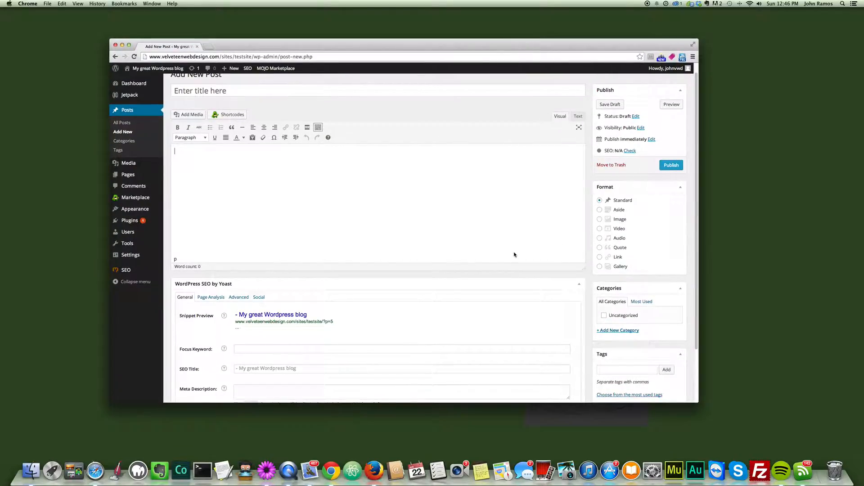
Step: Examine the Focus Keyword, SEO Title and Meta Description fields in the WordPress SEO by Yoast section
{"action": "scroll", "coordinate": [514, 253], "scroll_direction": "down", "scroll_amount": 2}
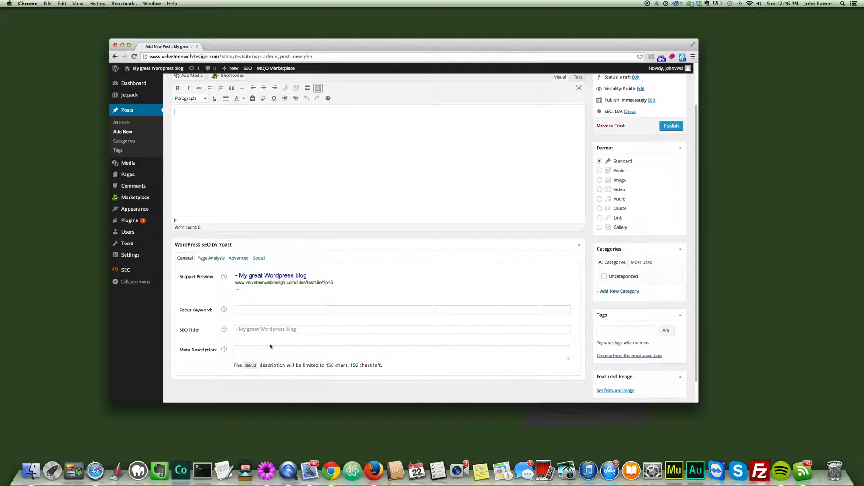
{"action": "left_click", "coordinate": [258, 312]}
{"action": "key", "text": "Tab"}
{"action": "key", "text": "Tab"}
{"action": "key", "text": "shift+Tab"}
{"action": "left_click", "coordinate": [248, 312]}
{"action": "left_click", "coordinate": [248, 330]}
{"action": "left_click", "coordinate": [247, 351]}
{"action": "left_click", "coordinate": [248, 330]}
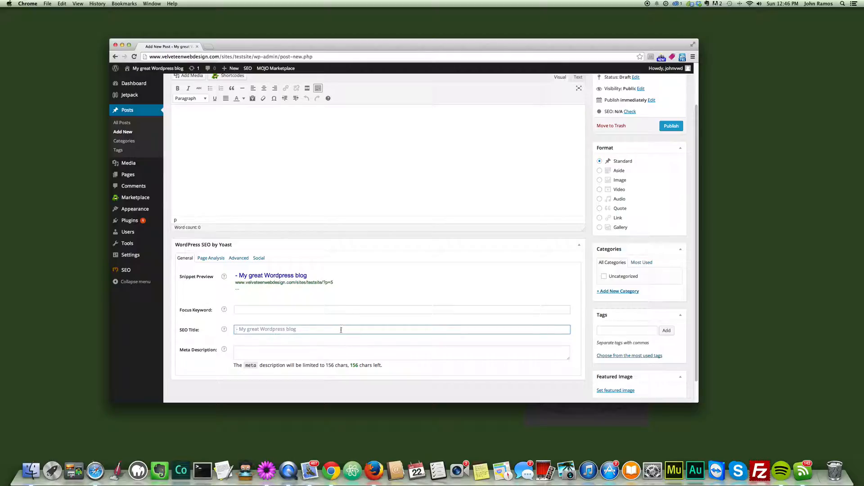
{"action": "left_click", "coordinate": [252, 312]}
{"action": "left_click", "coordinate": [303, 329]}
{"action": "left_click", "coordinate": [305, 313]}
{"action": "left_click", "coordinate": [305, 313]}
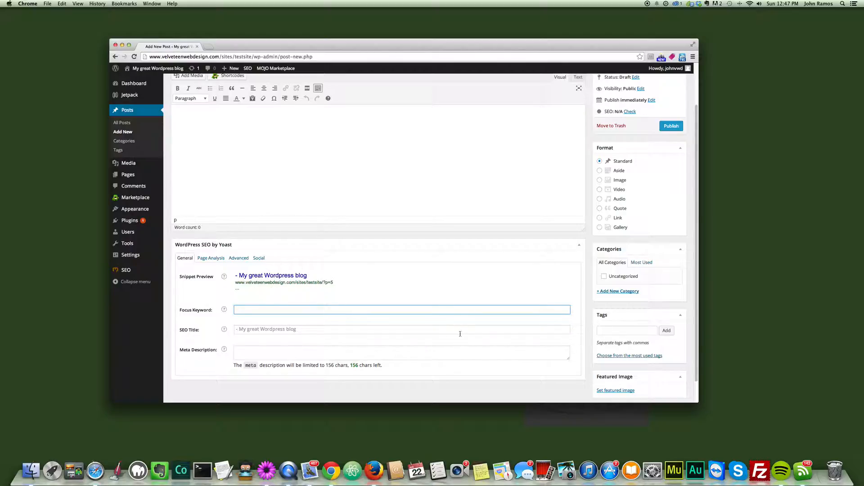
Step: Title the new post "Cats and Dogs"
{"action": "scroll", "coordinate": [460, 335], "scroll_direction": "up", "scroll_amount": 1}
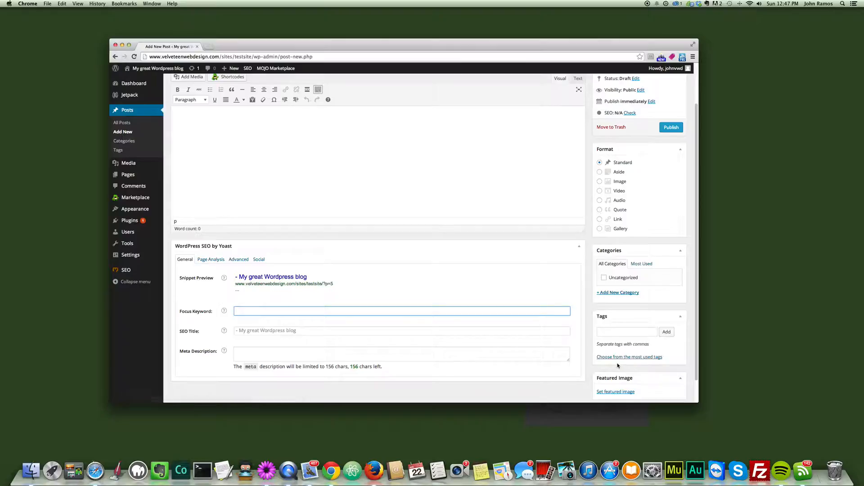
{"action": "scroll", "coordinate": [627, 360], "scroll_direction": "down", "scroll_amount": 2}
{"action": "scroll", "coordinate": [639, 235], "scroll_direction": "up", "scroll_amount": 5}
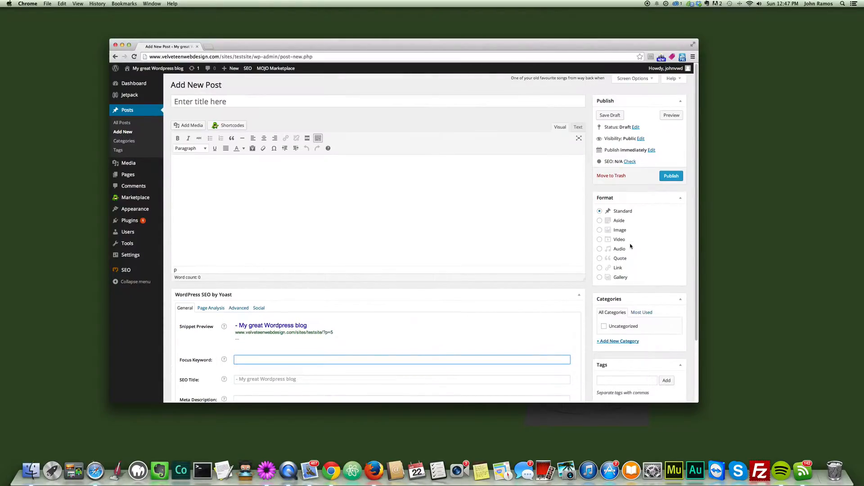
{"action": "left_click", "coordinate": [490, 104]}
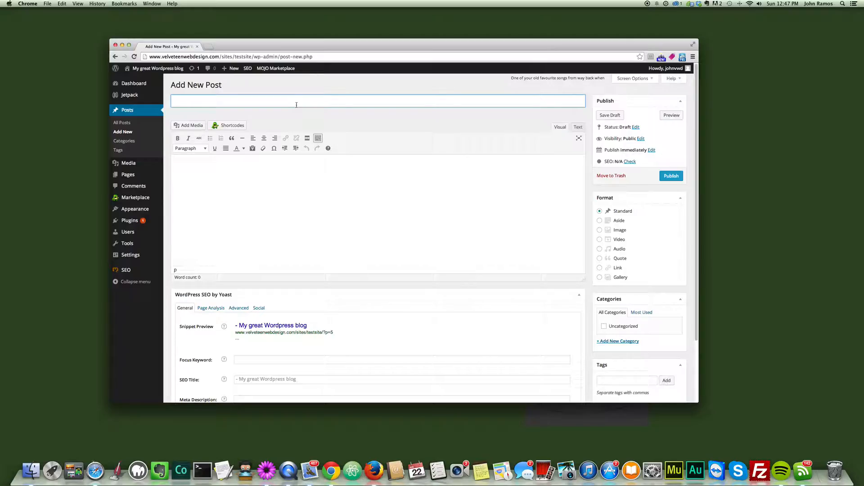
{"action": "type", "text": "Cats and Dogs"}
Step: Write "Cats are cute someimtes, and furry. Dogs like to fetch objects." in the post body
{"action": "left_click", "coordinate": [284, 173]}
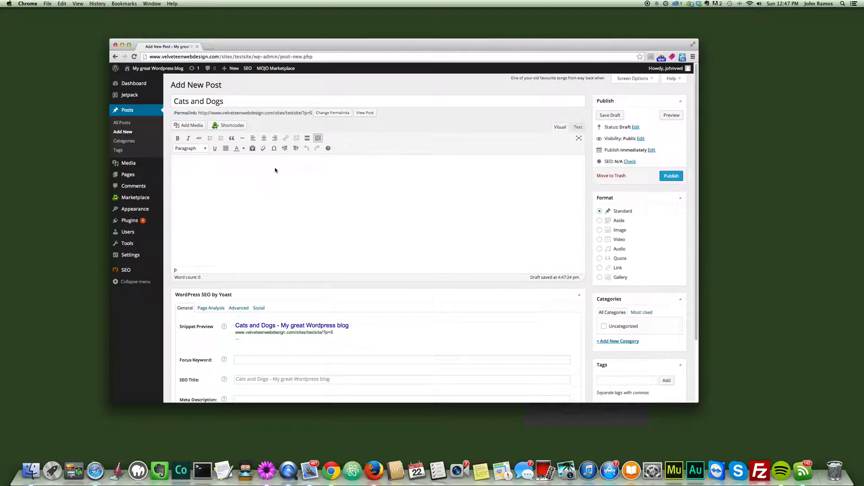
{"action": "type", "text": "Cats are cute someimtes, and furry   Dogs like to fetch obje"}
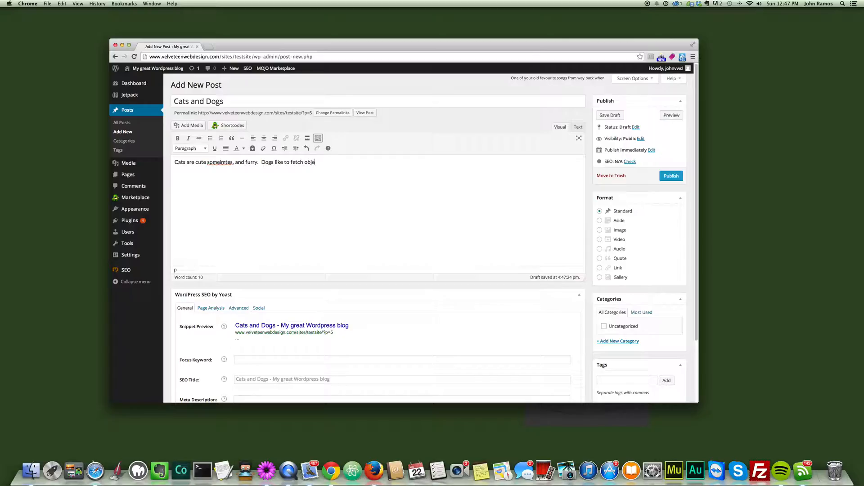
{"action": "type", "text": "cts.  I e"}
Step: Add the sentence "I recently met a dog at a park and I had him fetch a stick." to the post body
{"action": "key", "text": "BackSpace"}
{"action": "type", "text": "recently met a dog at a park"}
{"action": "left_click", "coordinate": [177, 172]}
{"action": "left_click", "coordinate": [303, 181]}
{"action": "type", "text": "and I had him fetch a stick."}
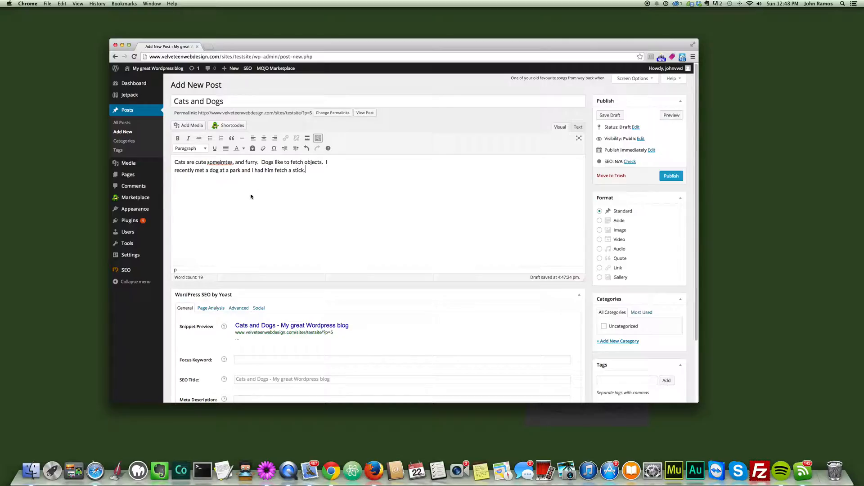
Step: Correct the misspelled word in the body's first sentence to "sometimes"
{"action": "right_click", "coordinate": [225, 163]}
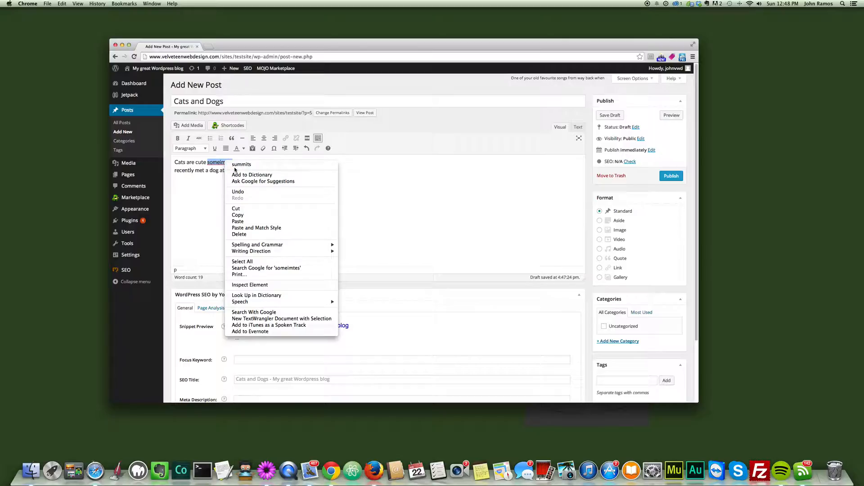
{"action": "left_click", "coordinate": [218, 162]}
{"action": "type", "text": "S"}
{"action": "key", "text": "BackSpace"}
{"action": "type", "text": "someit"}
{"action": "type", "text": "mes"}
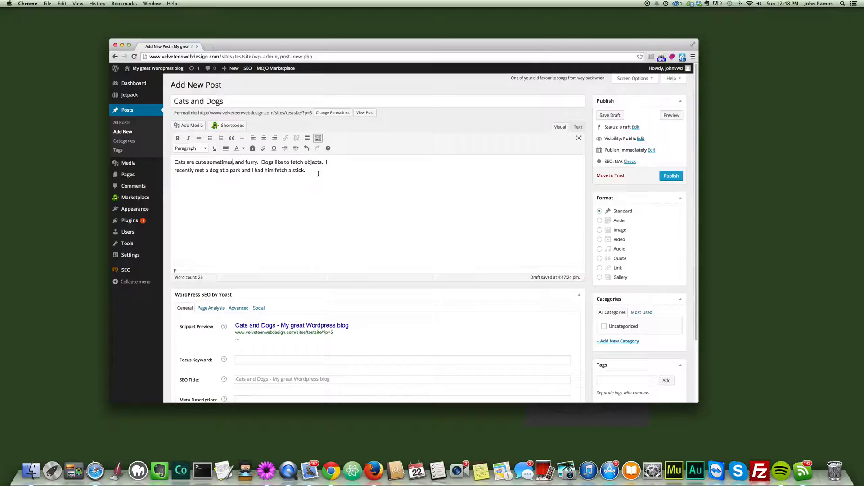
Step: Review the post's body text and the parts of its permalink, from the site address to the ?p=5 ending
{"action": "left_click_drag", "start_coordinate": [308, 169], "coordinate": [169, 161]}
{"action": "left_click", "coordinate": [176, 164]}
{"action": "left_click", "coordinate": [309, 170]}
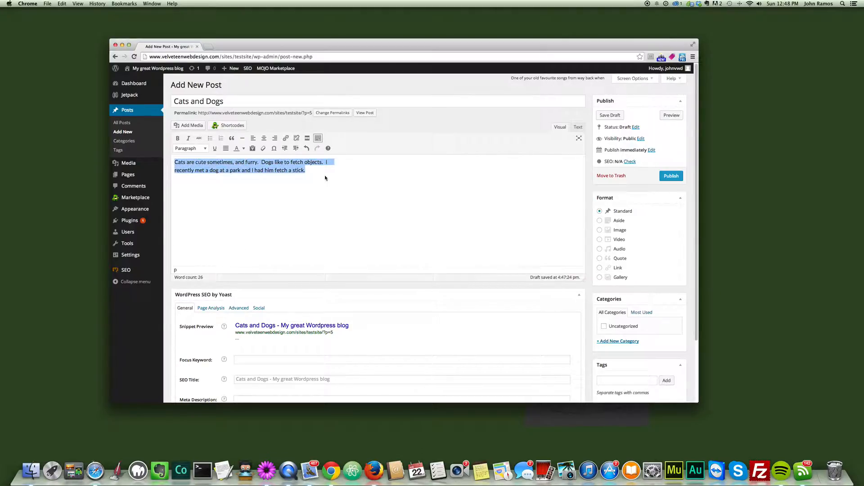
{"action": "left_click", "coordinate": [325, 177]}
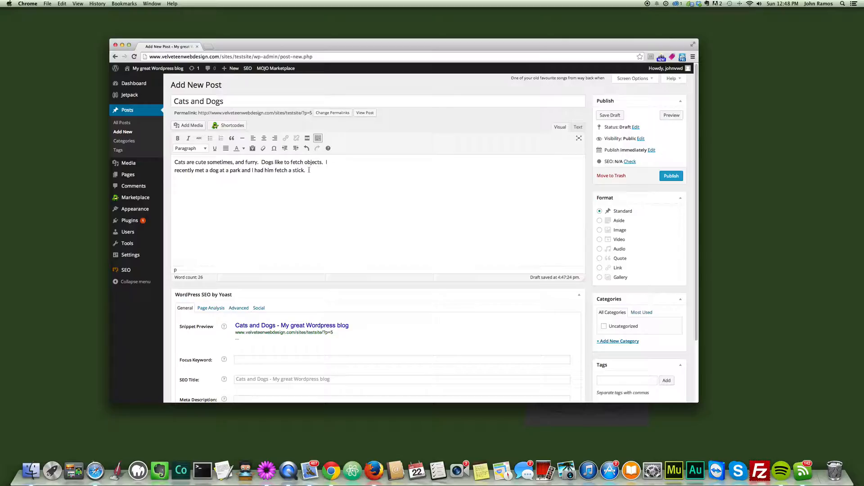
{"action": "left_click_drag", "start_coordinate": [175, 112], "coordinate": [213, 114]}
{"action": "left_click", "coordinate": [199, 113]}
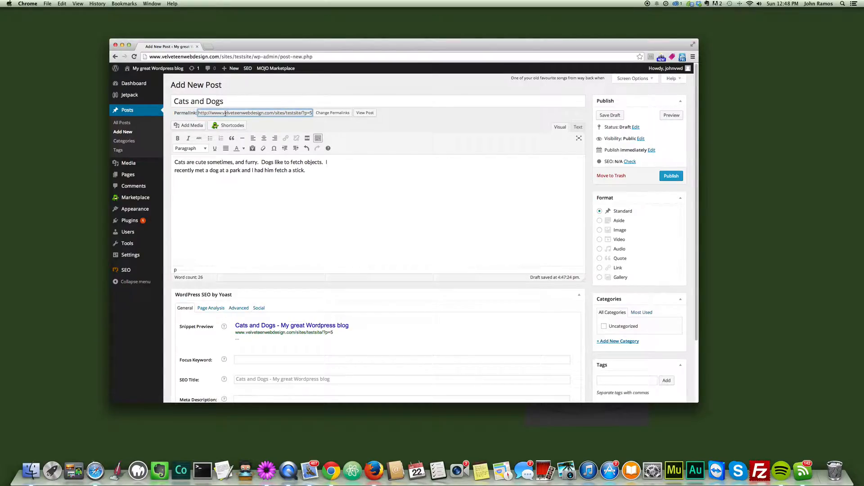
{"action": "left_click_drag", "start_coordinate": [247, 113], "coordinate": [287, 112]}
{"action": "left_click", "coordinate": [273, 112]}
{"action": "left_click", "coordinate": [287, 113]}
{"action": "left_click_drag", "start_coordinate": [301, 113], "coordinate": [312, 113]}
{"action": "left_click", "coordinate": [302, 114]}
{"action": "left_click_drag", "start_coordinate": [302, 113], "coordinate": [306, 113]}
{"action": "left_click", "coordinate": [302, 113]}
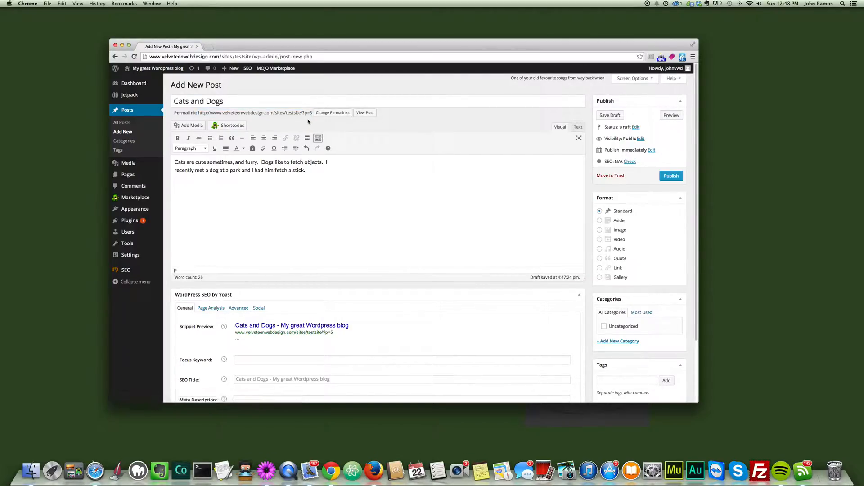
Step: Compare the permalink's numeric ending with the post title "Cats and Dogs"
{"action": "triple_click", "coordinate": [308, 113]}
{"action": "left_click", "coordinate": [307, 123]}
{"action": "left_click_drag", "start_coordinate": [303, 112], "coordinate": [309, 116]}
{"action": "left_click", "coordinate": [307, 124]}
{"action": "triple_click", "coordinate": [303, 113]}
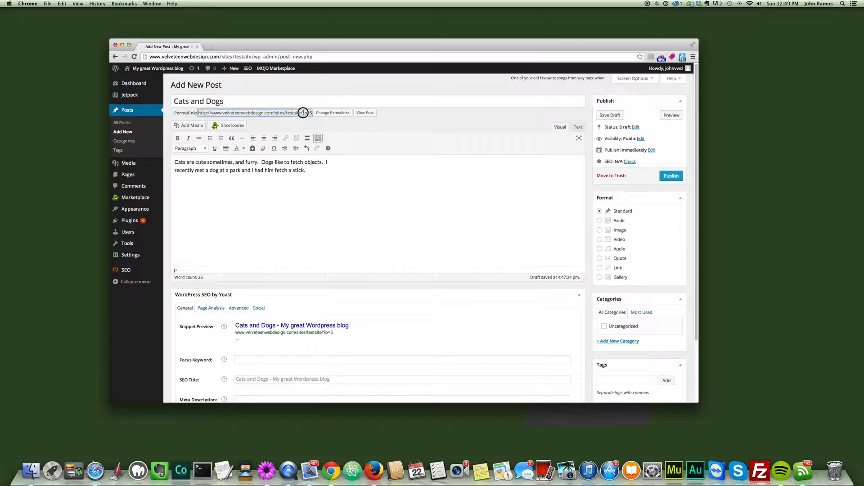
{"action": "right_click", "coordinate": [311, 113]}
{"action": "left_click", "coordinate": [324, 118]}
{"action": "mouse_move", "coordinate": [223, 101]}
{"action": "left_mouse_down"}
{"action": "mouse_move", "coordinate": [171, 99]}
{"action": "mouse_move", "coordinate": [225, 101]}
{"action": "left_mouse_up"}
{"action": "left_click", "coordinate": [179, 100]}
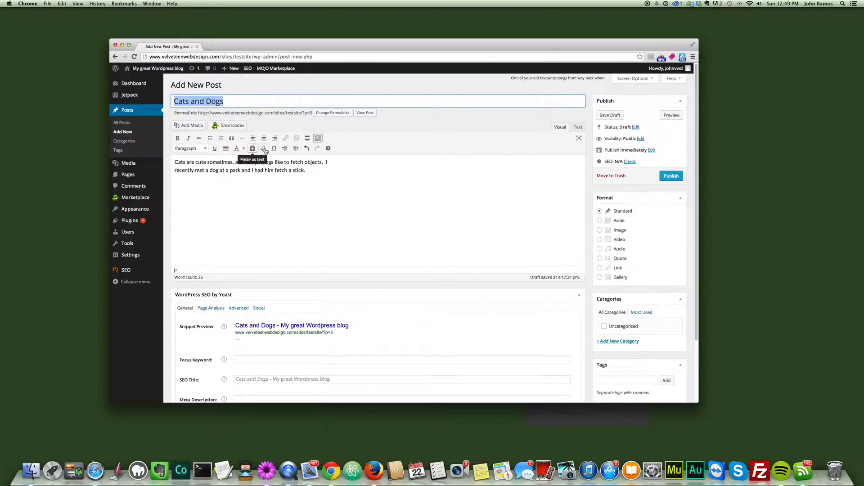
{"action": "triple_click", "coordinate": [206, 113]}
{"action": "left_click_drag", "start_coordinate": [206, 113], "coordinate": [301, 114]}
{"action": "left_click_drag", "start_coordinate": [238, 102], "coordinate": [171, 100]}
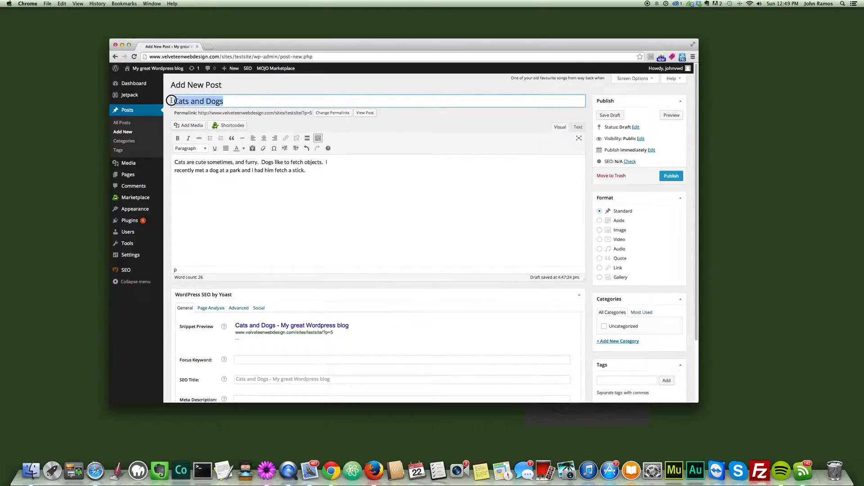
{"action": "triple_click", "coordinate": [302, 113]}
{"action": "left_click_drag", "start_coordinate": [302, 112], "coordinate": [311, 112]}
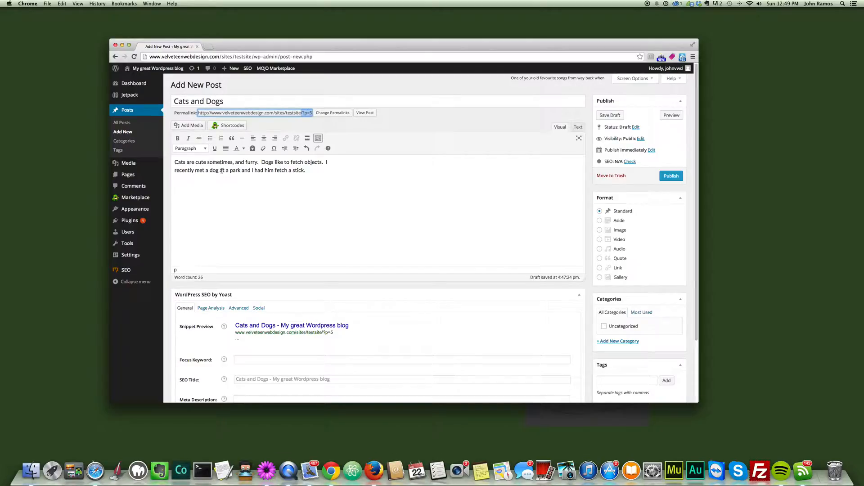
{"action": "left_click", "coordinate": [300, 113]}
{"action": "left_click", "coordinate": [304, 113]}
{"action": "left_click", "coordinate": [302, 112]}
{"action": "left_click_drag", "start_coordinate": [303, 112], "coordinate": [312, 111]}
{"action": "left_click", "coordinate": [309, 103]}
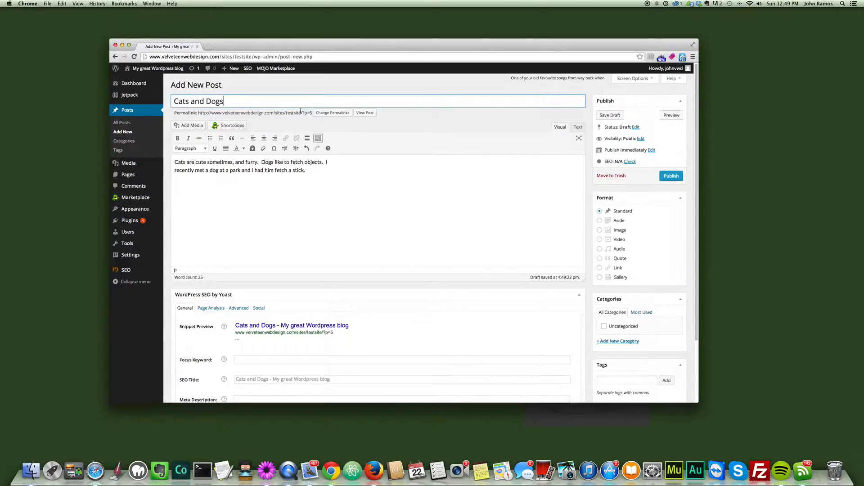
Step: Open the permalink settings from the post in a separate tab, and return to the post to check its permalink
{"action": "left_click", "coordinate": [328, 113]}
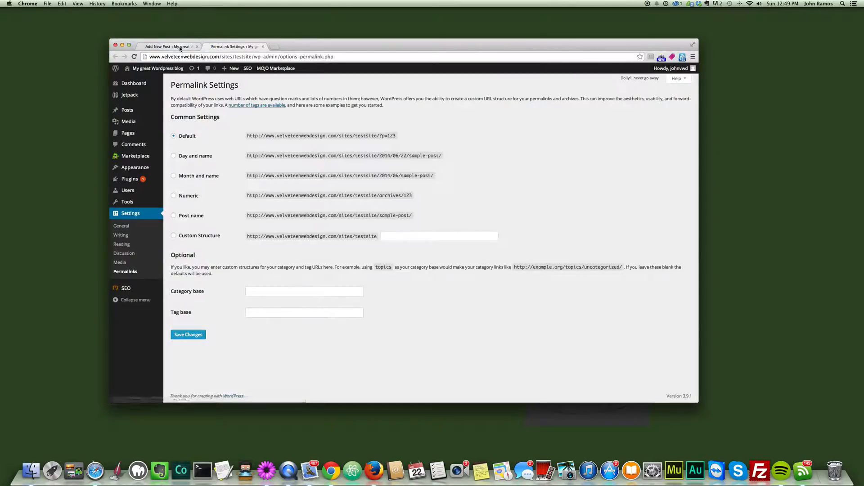
{"action": "left_click", "coordinate": [180, 48]}
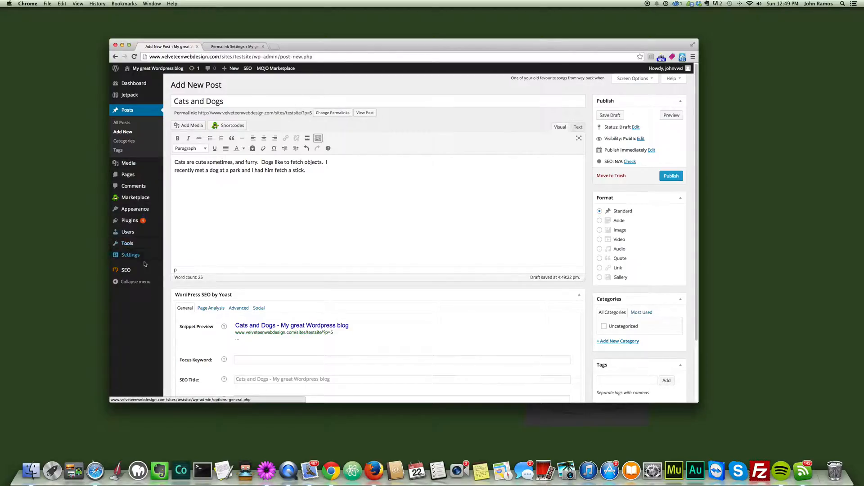
{"action": "mouse_move", "coordinate": [144, 256]}
{"action": "left_click_drag", "start_coordinate": [198, 113], "coordinate": [318, 113]}
{"action": "left_click", "coordinate": [336, 127]}
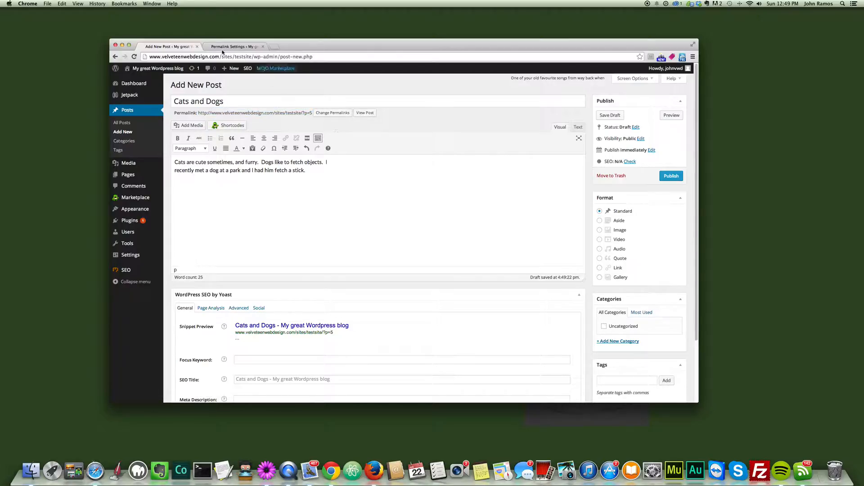
Step: Select the Post name structure in the permalink settings and compare its sample address with the custom structure /%postname%/
{"action": "left_click", "coordinate": [227, 47]}
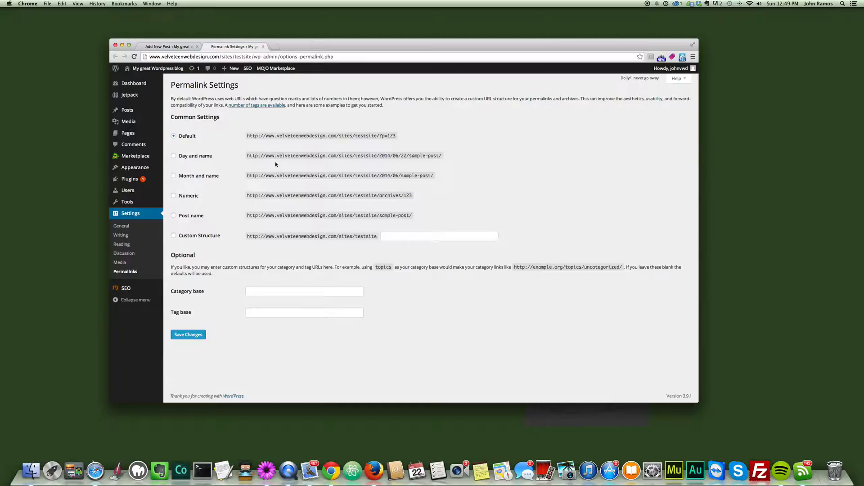
{"action": "left_click", "coordinate": [175, 217]}
{"action": "left_click_drag", "start_coordinate": [248, 237], "coordinate": [396, 235]}
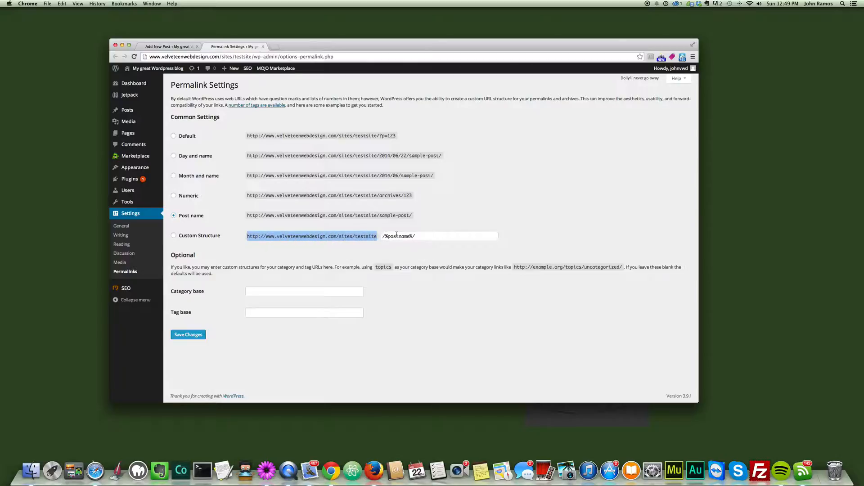
{"action": "left_click", "coordinate": [426, 236]}
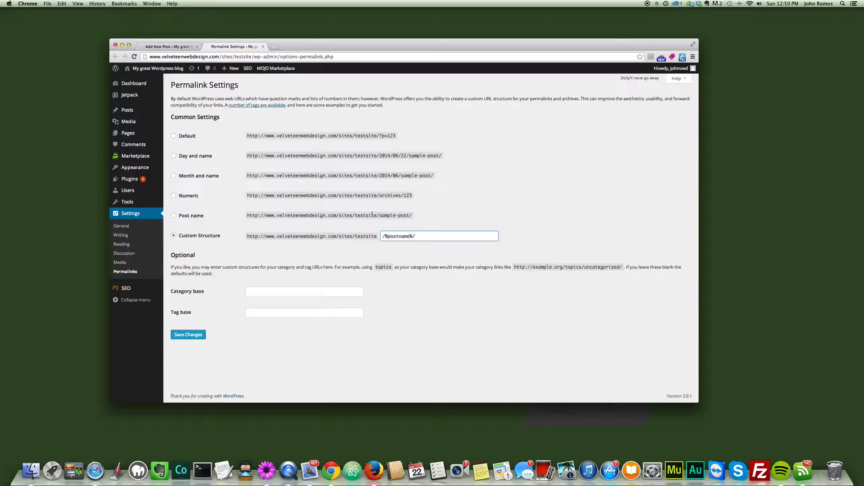
{"action": "left_click_drag", "start_coordinate": [381, 215], "coordinate": [410, 215]}
{"action": "left_click", "coordinate": [427, 236]}
{"action": "left_click", "coordinate": [173, 216]}
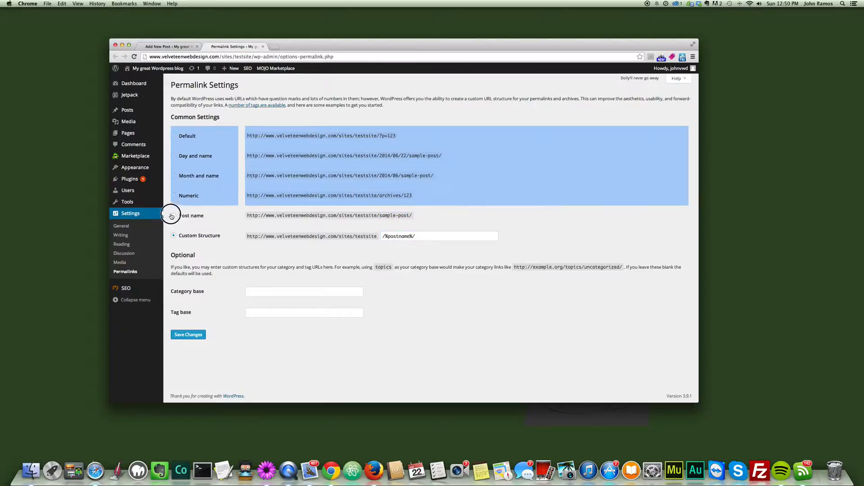
{"action": "left_click", "coordinate": [307, 212]}
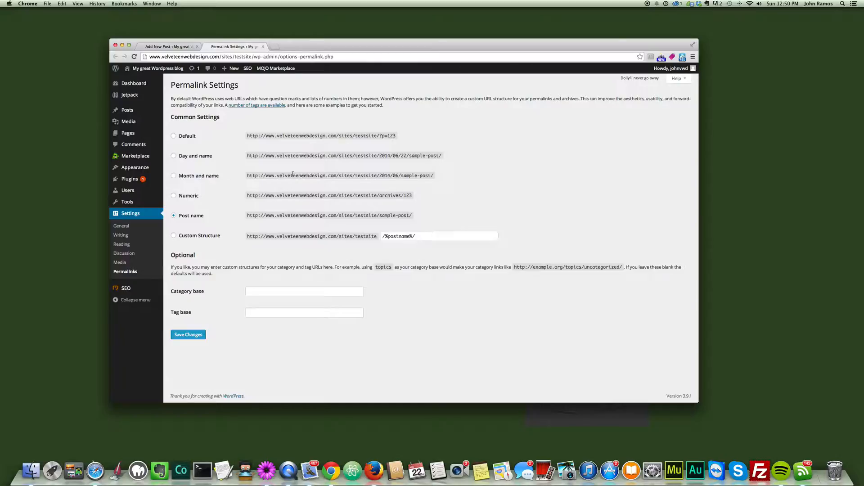
Step: Set the permalink structure to Month and name, examine the date and post name in its sample address, and save the changes
{"action": "left_click", "coordinate": [174, 177]}
{"action": "left_click_drag", "start_coordinate": [380, 177], "coordinate": [403, 177]}
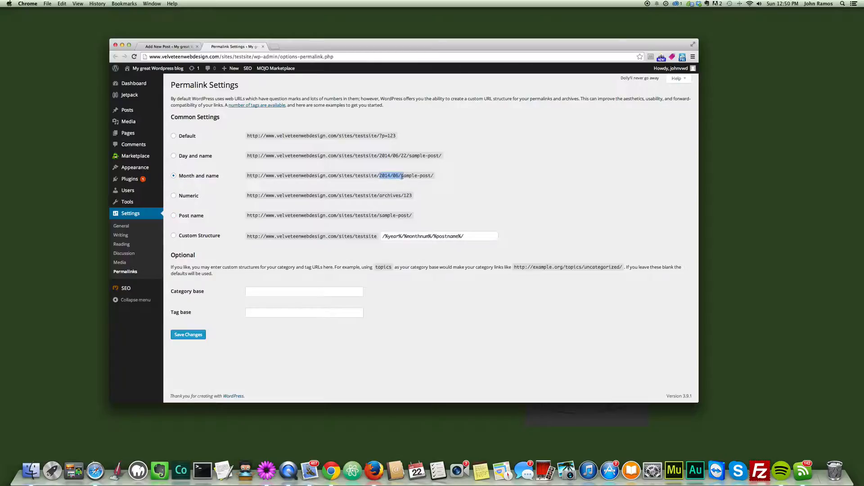
{"action": "left_click", "coordinate": [379, 176]}
{"action": "left_click_drag", "start_coordinate": [380, 176], "coordinate": [436, 178]}
{"action": "left_click", "coordinate": [379, 176]}
{"action": "left_click_drag", "start_coordinate": [379, 177], "coordinate": [436, 175]}
{"action": "left_click", "coordinate": [436, 175]}
{"action": "left_click_drag", "start_coordinate": [377, 175], "coordinate": [434, 176]}
{"action": "left_click", "coordinate": [433, 175]}
{"action": "left_click_drag", "start_coordinate": [399, 176], "coordinate": [433, 175]}
{"action": "left_click", "coordinate": [432, 176]}
{"action": "left_click", "coordinate": [187, 335]}
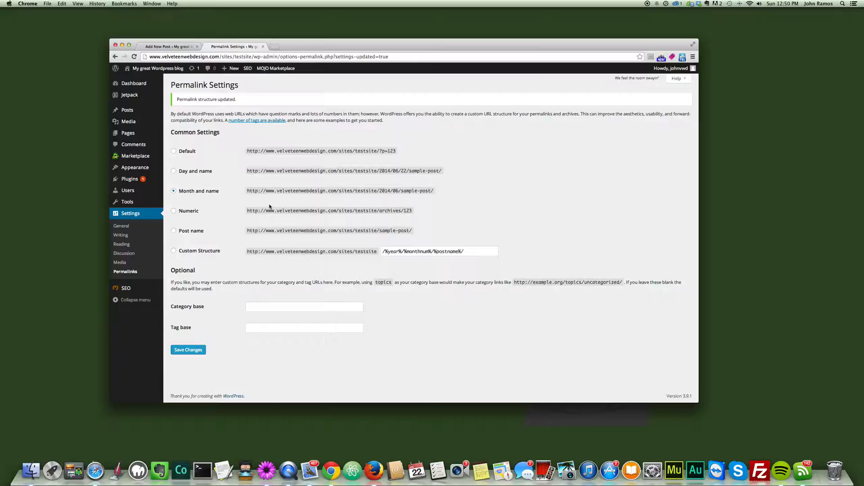
Step: Go back to the Cats and Dogs post, reload its page and save the draft to apply the new permalink structure
{"action": "left_click", "coordinate": [172, 48]}
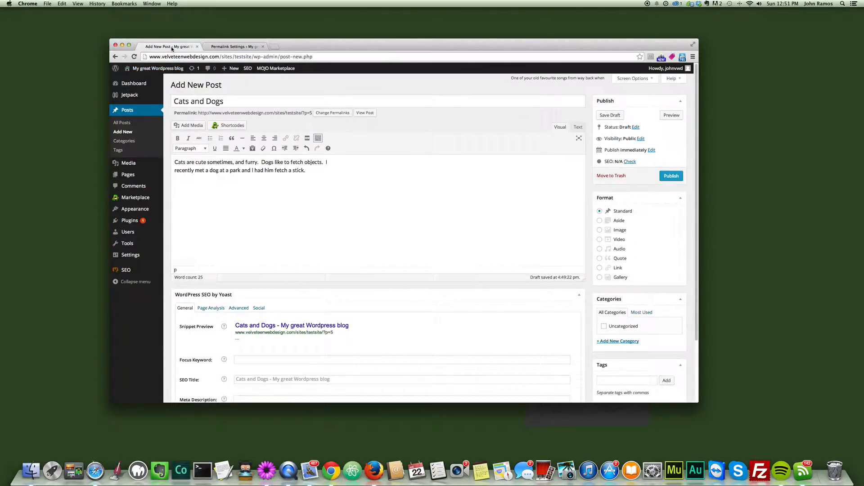
{"action": "left_click", "coordinate": [228, 46]}
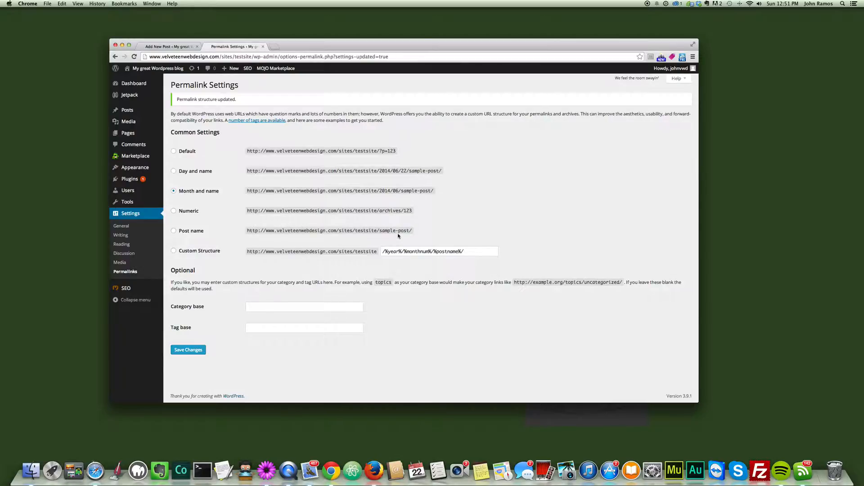
{"action": "left_click", "coordinate": [169, 48]}
{"action": "mouse_move", "coordinate": [311, 47]}
{"action": "left_mouse_down"}
{"action": "mouse_move", "coordinate": [314, 56]}
{"action": "mouse_move", "coordinate": [299, 55]}
{"action": "left_mouse_up"}
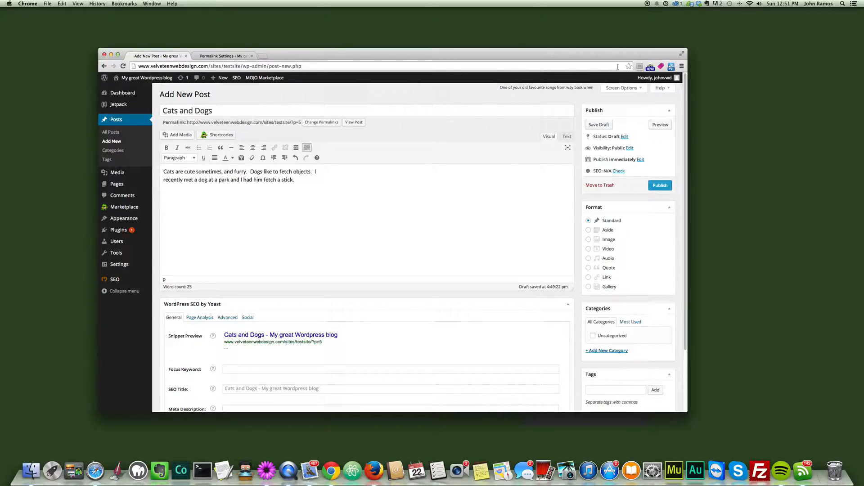
{"action": "left_click", "coordinate": [122, 66]}
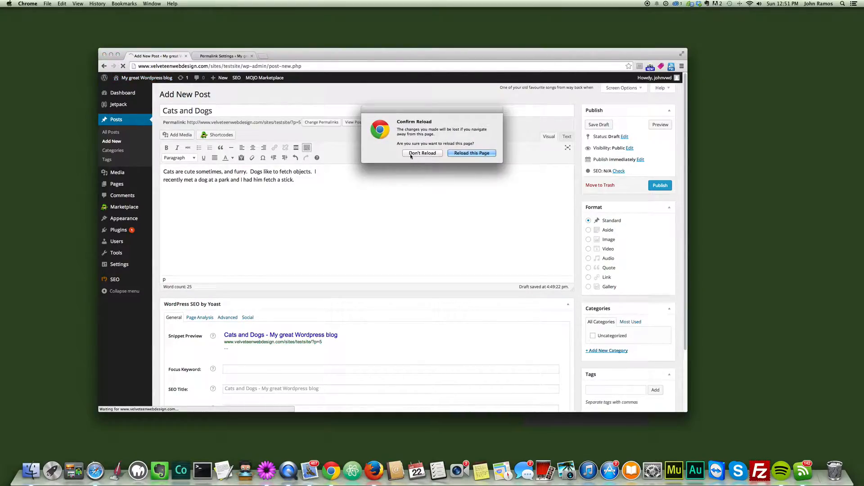
{"action": "left_click", "coordinate": [473, 153]}
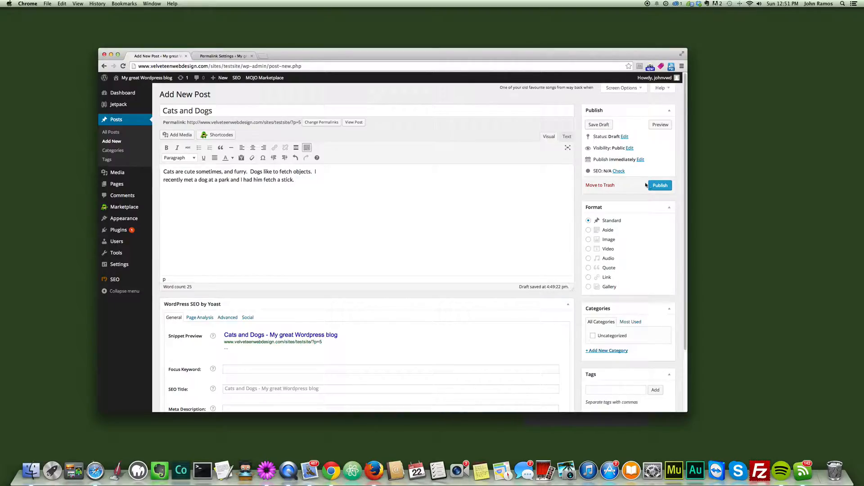
{"action": "left_click", "coordinate": [598, 125]}
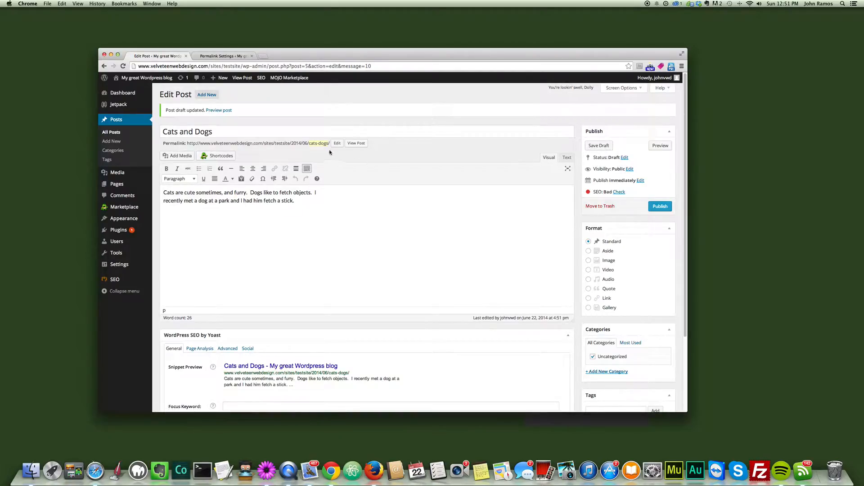
Step: Change the ending of the post's permalink to "cats-and-dogs"
{"action": "double_click", "coordinate": [310, 143]}
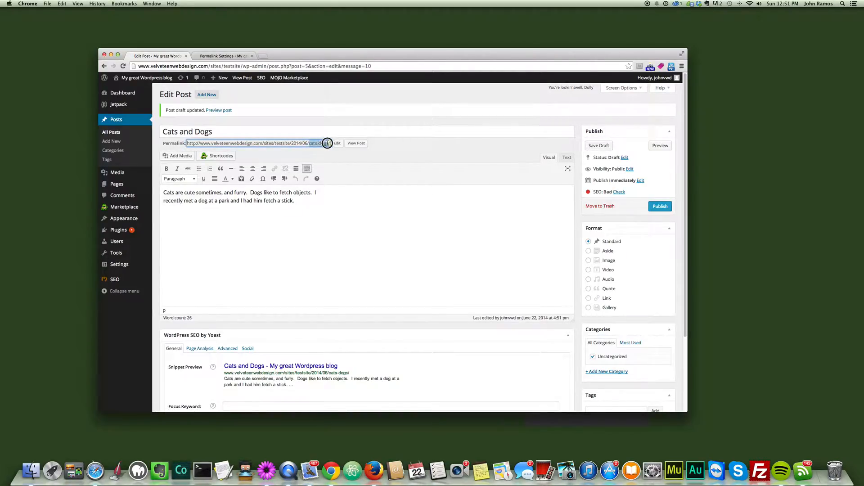
{"action": "left_click", "coordinate": [322, 143]}
{"action": "left_click", "coordinate": [361, 160]}
{"action": "left_click", "coordinate": [339, 135]}
{"action": "left_click", "coordinate": [322, 143]}
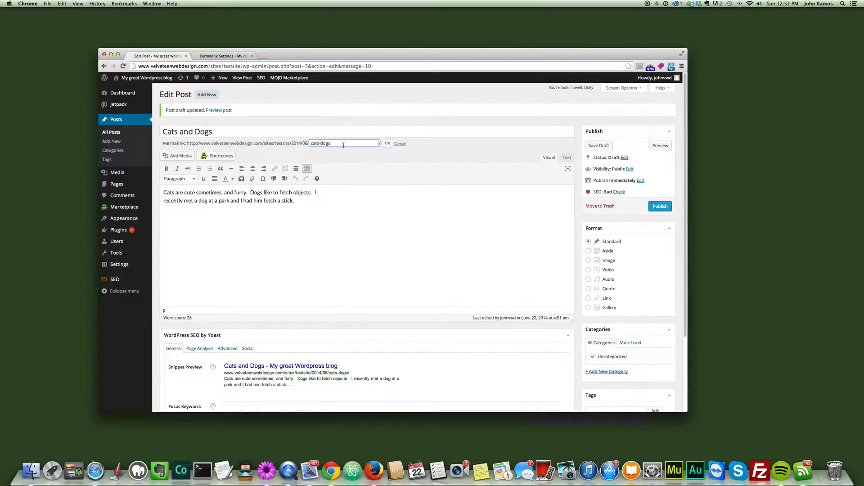
{"action": "type", "text": "and-"}
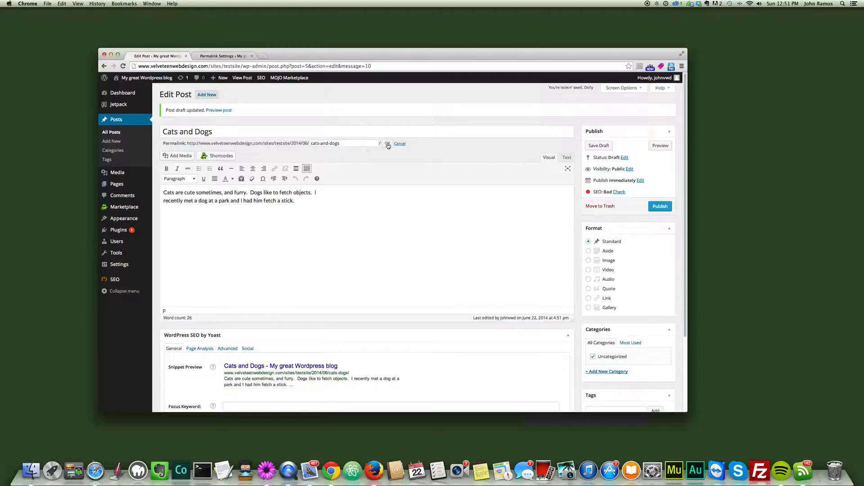
{"action": "left_click", "coordinate": [387, 144]}
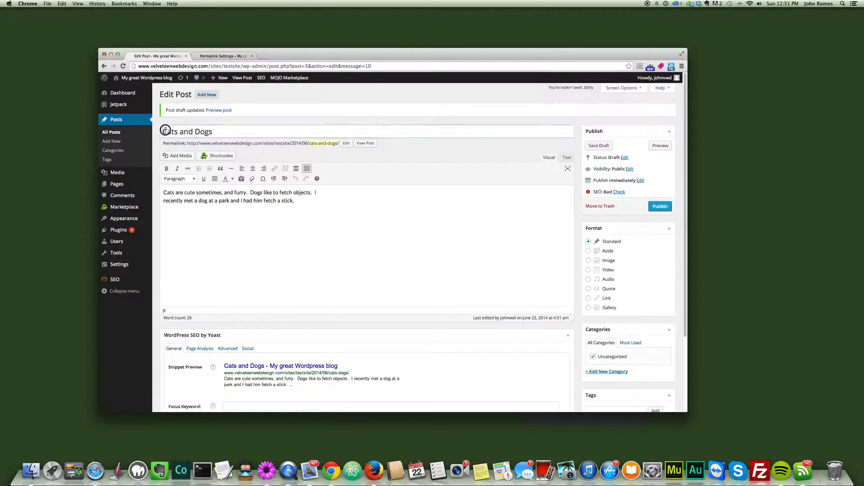
Step: Compare the post title with the edited ending of its permalink
{"action": "left_click_drag", "start_coordinate": [163, 131], "coordinate": [224, 131]}
{"action": "left_click_drag", "start_coordinate": [309, 143], "coordinate": [340, 143]}
{"action": "left_click", "coordinate": [333, 154]}
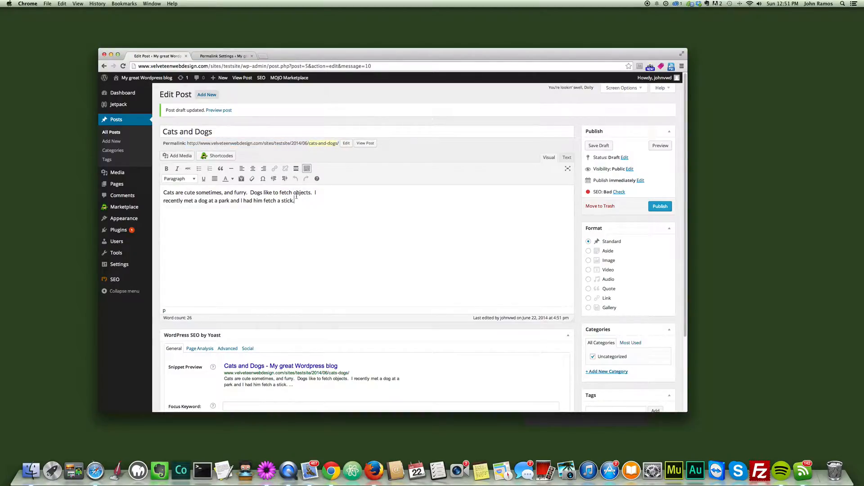
Step: Search the web for "article on cats and dogs" in a separate tab, open the Chicago Tribune result and close the tab
{"action": "left_click", "coordinate": [264, 56]}
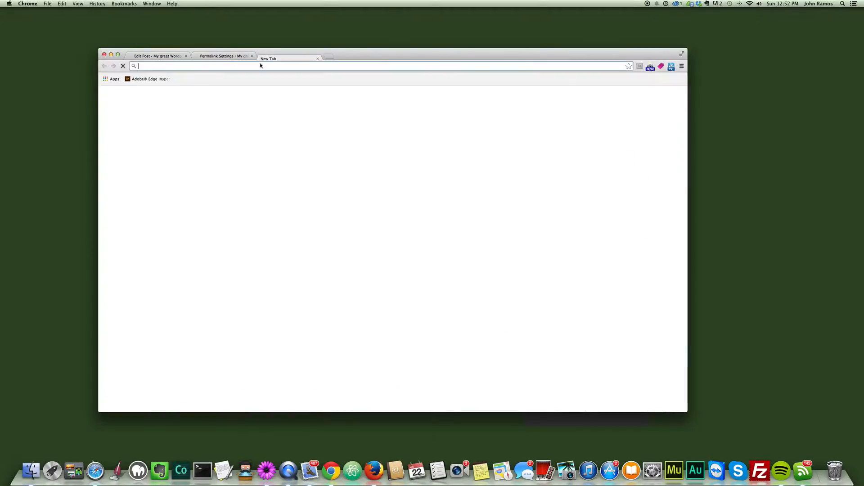
{"action": "type", "text": "art"}
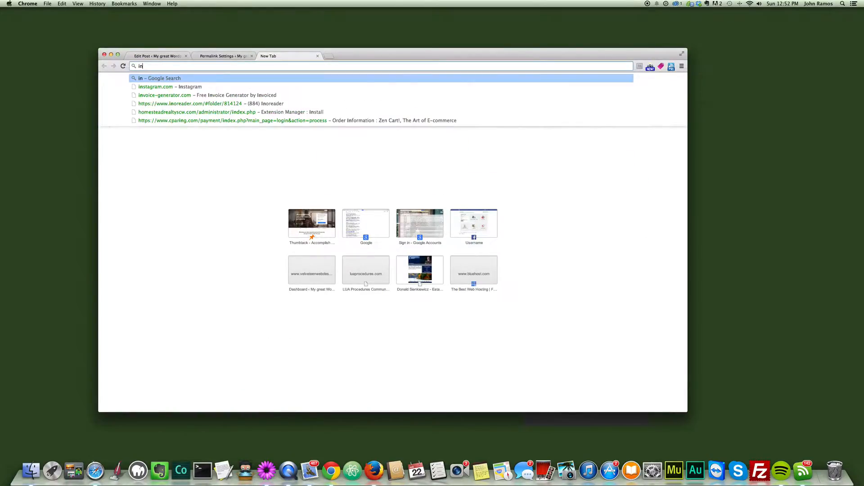
{"action": "type", "text": "icle on"}
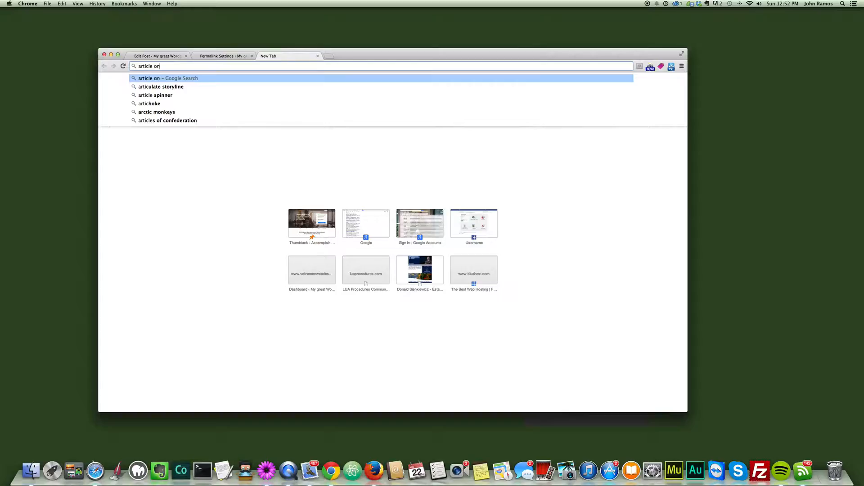
{"action": "type", "text": " cats and dogs"}
{"action": "key", "text": "Return"}
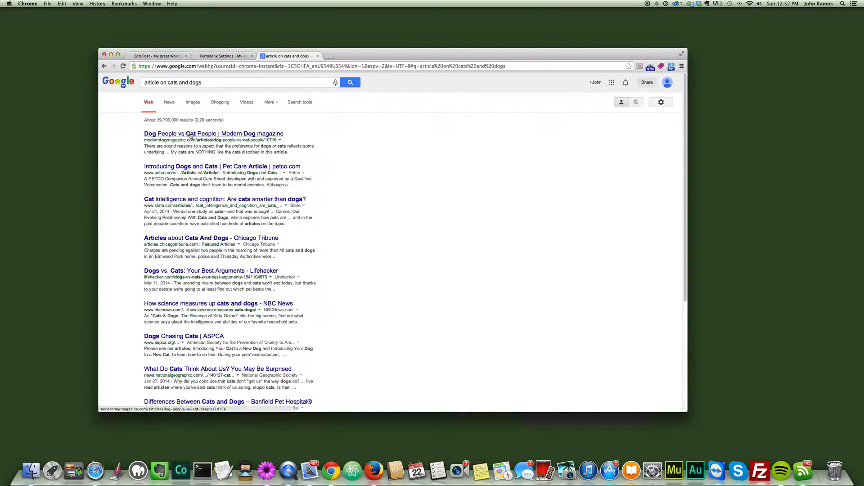
{"action": "left_click", "coordinate": [197, 239]}
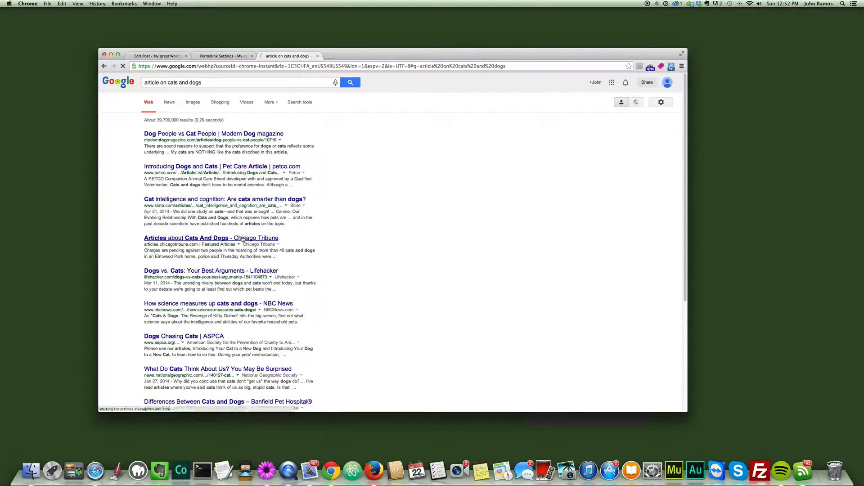
{"action": "left_click", "coordinate": [318, 56]}
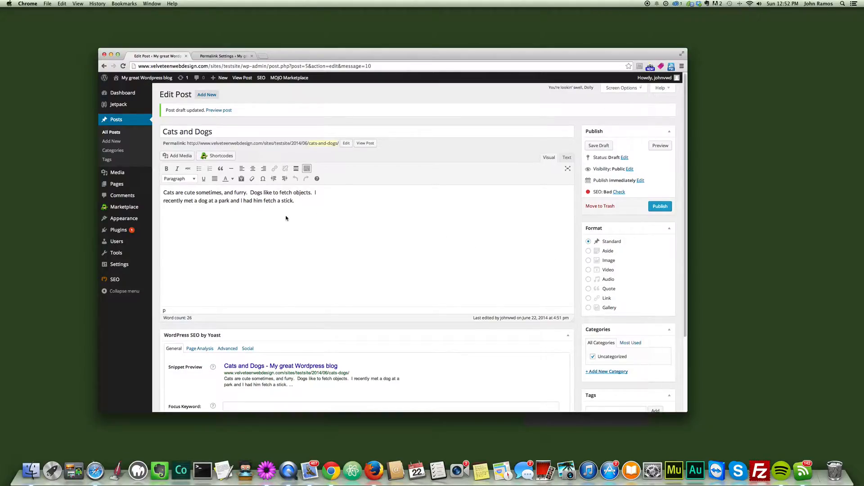
Step: Insert a new opening paragraph above the existing body text, starting with "This is article is about cats and dogs."
{"action": "scroll", "coordinate": [285, 217], "scroll_direction": "down", "scroll_amount": 3}
{"action": "scroll", "coordinate": [285, 219], "scroll_direction": "up", "scroll_amount": 3}
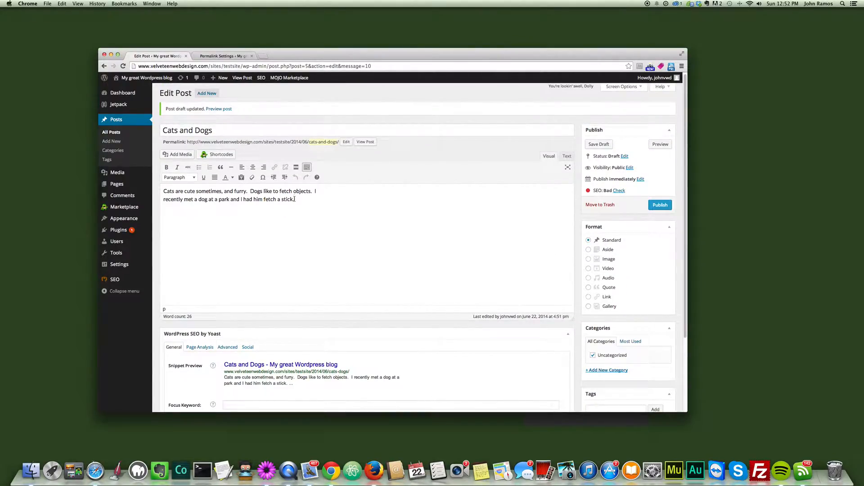
{"action": "scroll", "coordinate": [284, 232], "scroll_direction": "down", "scroll_amount": 1}
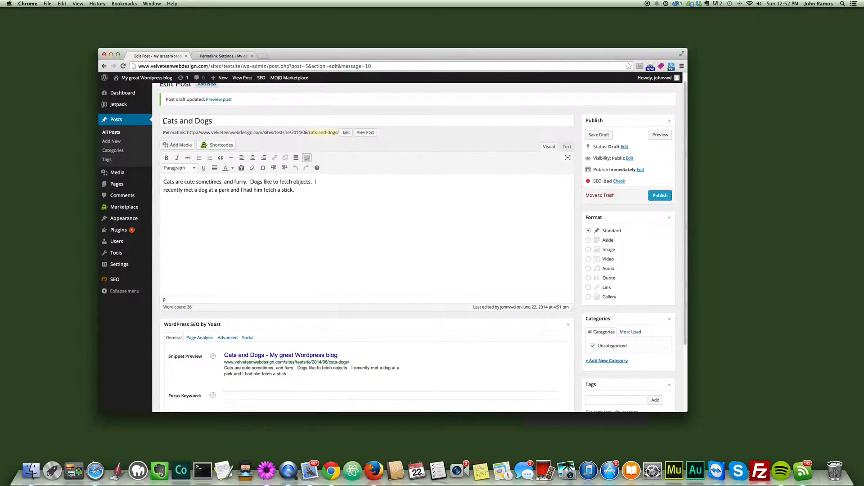
{"action": "left_click", "coordinate": [165, 182]}
{"action": "key", "text": "Return"}
{"action": "key", "text": "Return"}
{"action": "type", "text": "Cats a"}
{"action": "key", "text": "BackSpace"}
{"action": "key", "text": "BackSpace"}
{"action": "key", "text": "BackSpace"}
{"action": "key", "text": "BackSpace"}
{"action": "key", "text": "BackSpace"}
{"action": "key", "text": "BackSpace"}
{"action": "type", "text": "This is articl"}
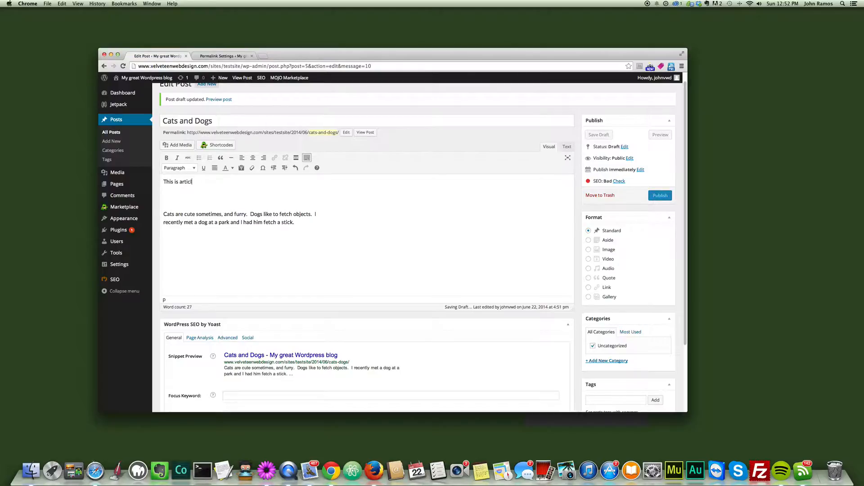
{"action": "type", "text": "e is about cats and d"}
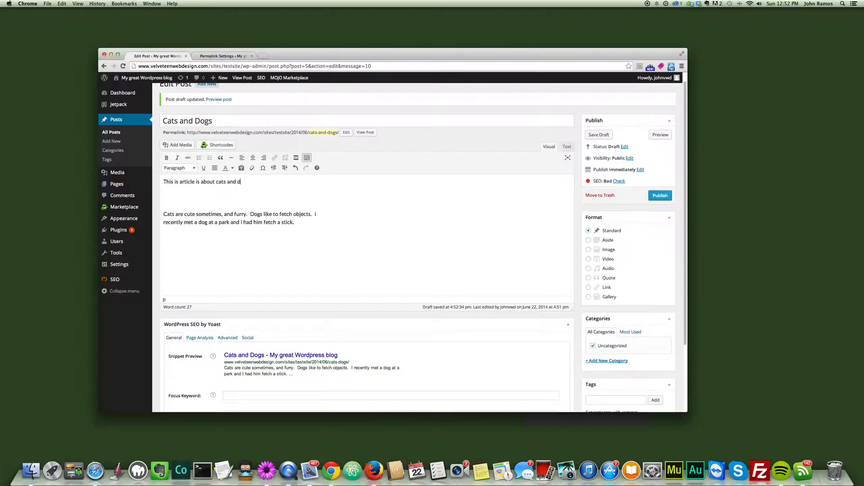
{"action": "type", "text": "ogs.  Cats and dogs are furry animals that peop"}
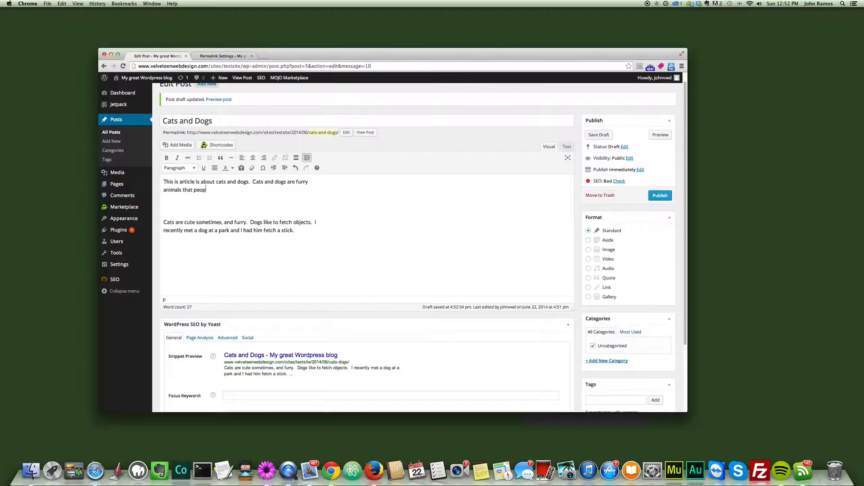
{"action": "type", "text": "le like to have in their homes."}
Step: Add the sentence "Cats and dogs are furry animals that people like to have in their homes." and delete the old paragraph below
{"action": "left_click_drag", "start_coordinate": [307, 231], "coordinate": [149, 215]}
{"action": "key", "text": "BackSpace"}
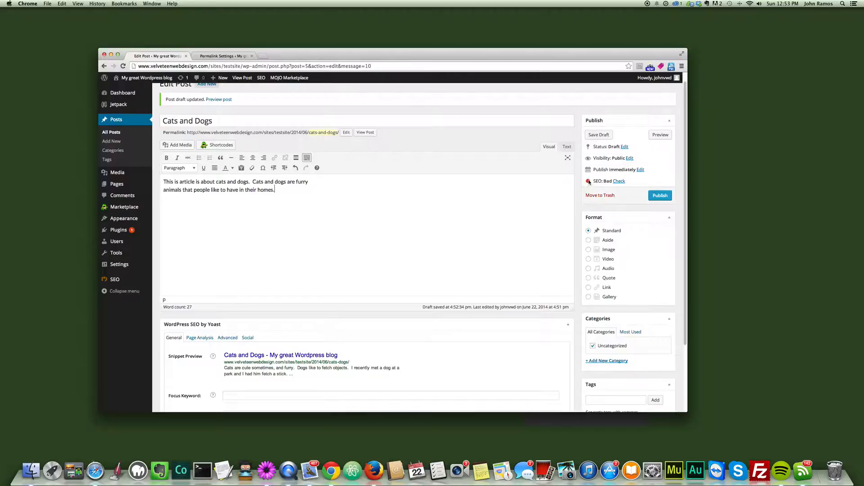
Step: Check the post's SEO rating and look over the WordPress SEO by Yoast section below the editor
{"action": "left_click_drag", "start_coordinate": [594, 182], "coordinate": [603, 181]}
{"action": "left_click", "coordinate": [604, 181]}
{"action": "scroll", "coordinate": [372, 210], "scroll_direction": "down", "scroll_amount": 2}
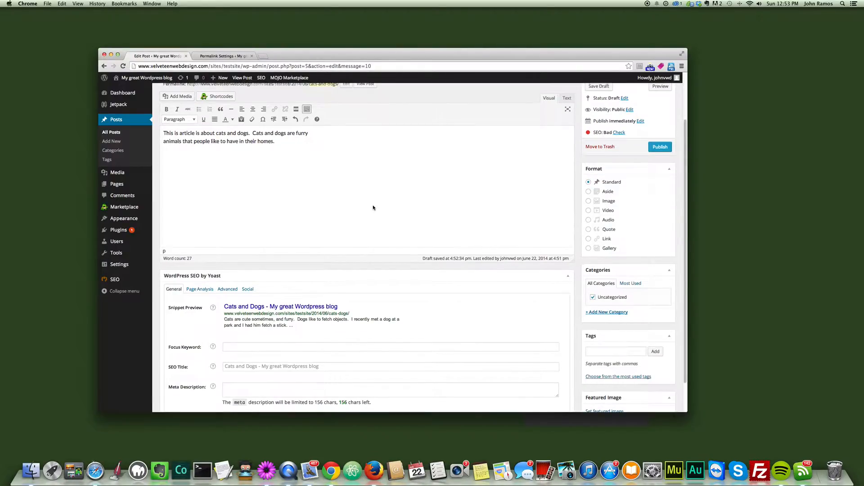
{"action": "scroll", "coordinate": [428, 208], "scroll_direction": "up", "scroll_amount": 3}
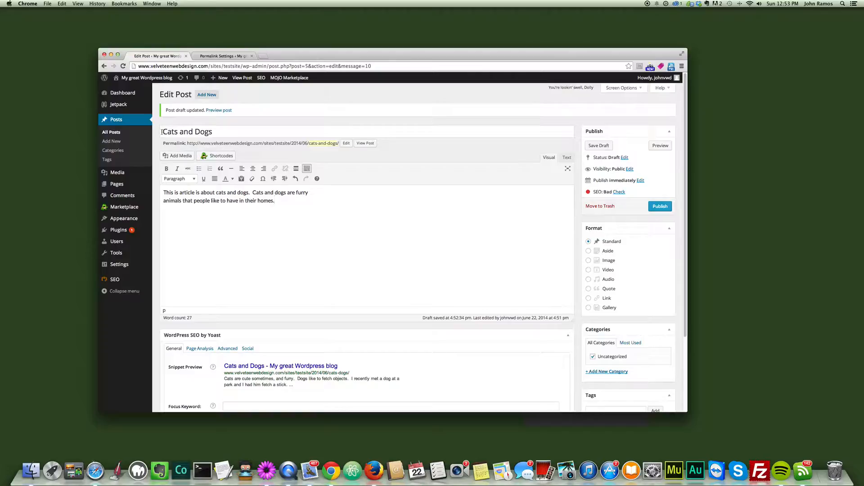
Step: Set the focus keyword to "Cats and Dogs" in the WordPress SEO by Yoast section
{"action": "left_click_drag", "start_coordinate": [161, 132], "coordinate": [216, 133]}
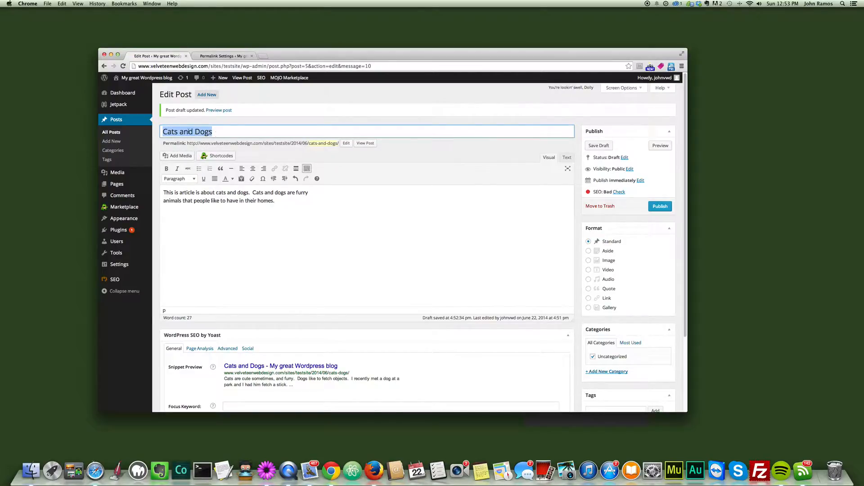
{"action": "left_click_drag", "start_coordinate": [309, 144], "coordinate": [339, 143]}
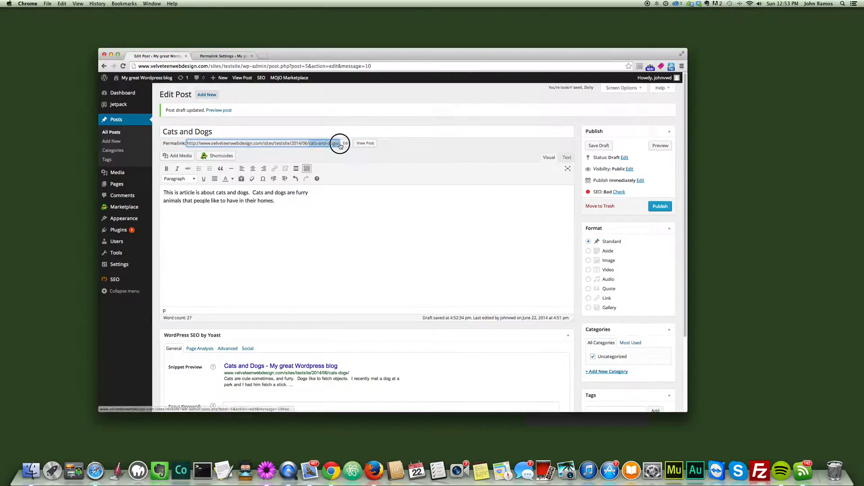
{"action": "left_click_drag", "start_coordinate": [216, 193], "coordinate": [247, 193]}
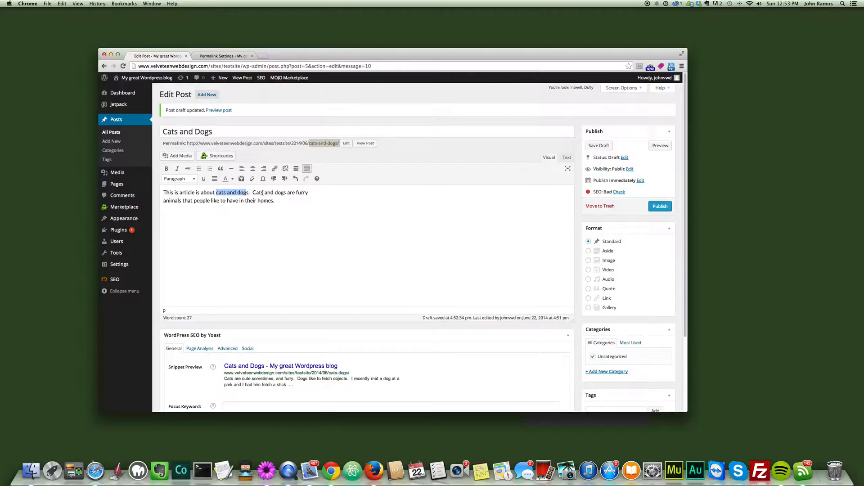
{"action": "left_click", "coordinate": [293, 207]}
{"action": "scroll", "coordinate": [200, 253], "scroll_direction": "down", "scroll_amount": 5}
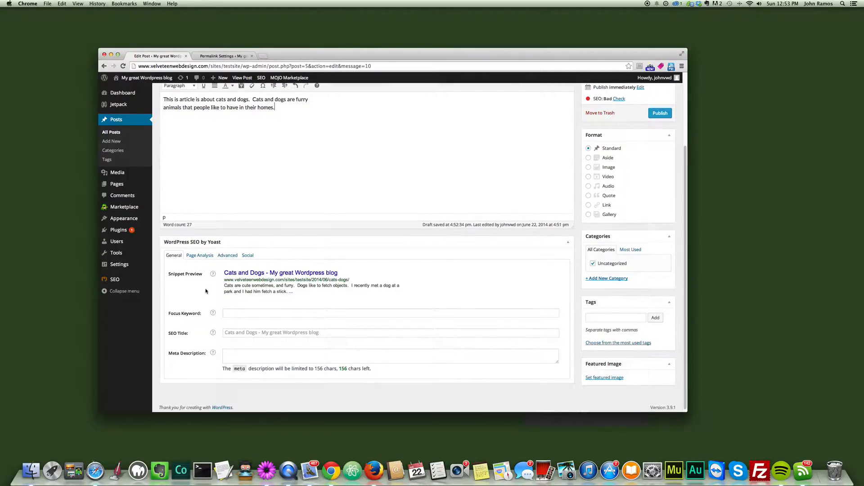
{"action": "left_click", "coordinate": [230, 314]}
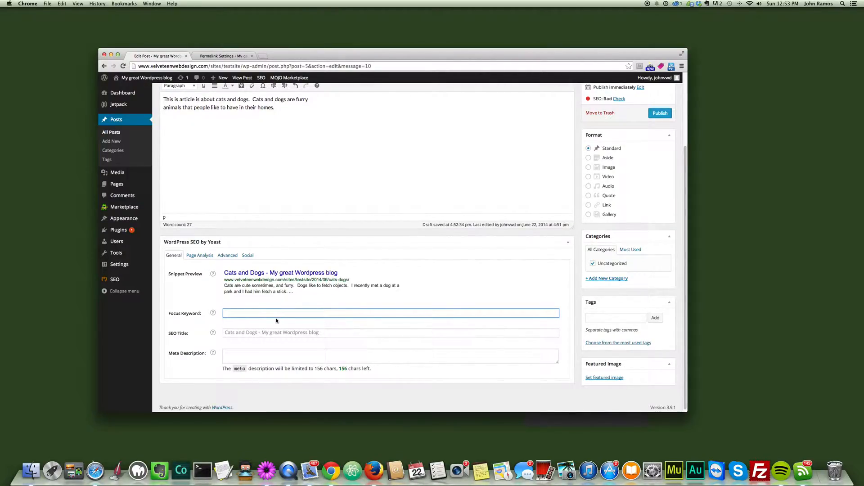
{"action": "type", "text": "Cats and Dogs"}
{"action": "left_click", "coordinate": [268, 333]}
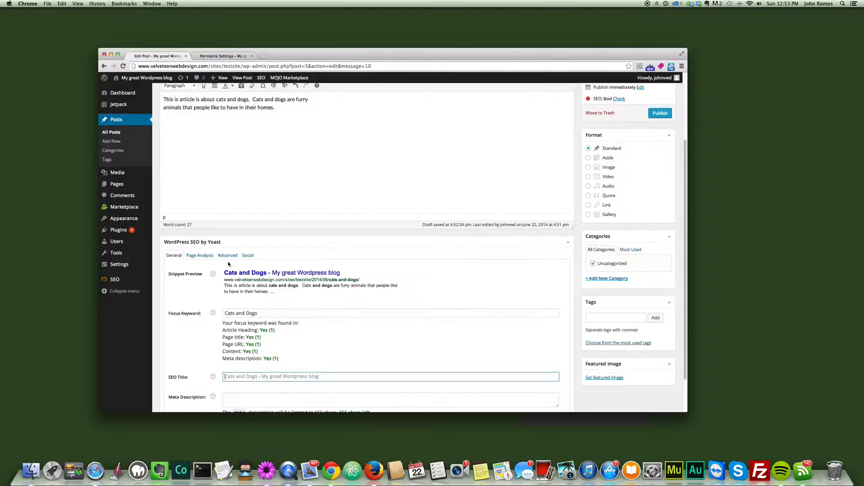
Step: Compare the focus keyword with the post content and set the SEO title to "Cats and Dogs - My WordPress Blog"
{"action": "scroll", "coordinate": [172, 312], "scroll_direction": "down", "scroll_amount": 2}
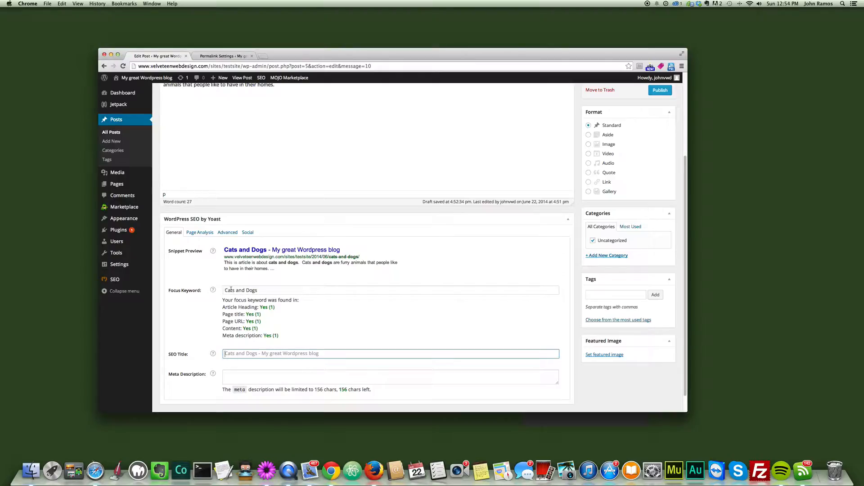
{"action": "left_click_drag", "start_coordinate": [257, 291], "coordinate": [225, 289]}
{"action": "left_click", "coordinate": [270, 290]}
{"action": "scroll", "coordinate": [265, 241], "scroll_direction": "up", "scroll_amount": 3}
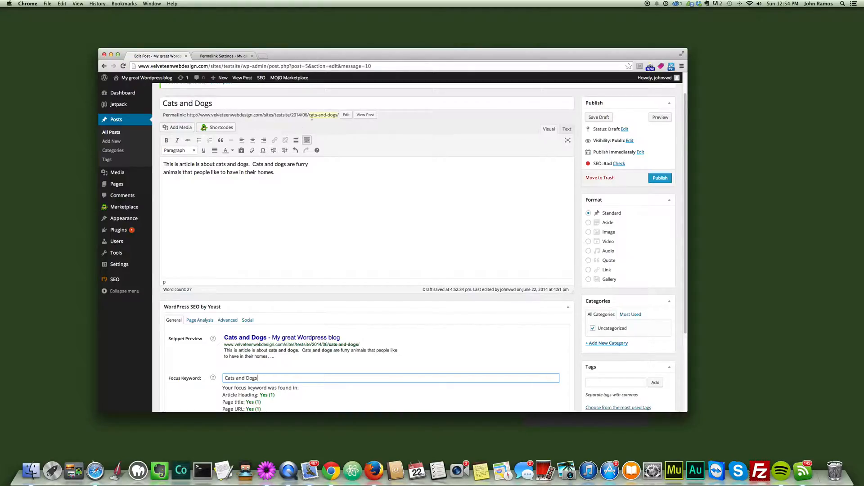
{"action": "scroll", "coordinate": [341, 267], "scroll_direction": "down", "scroll_amount": 5}
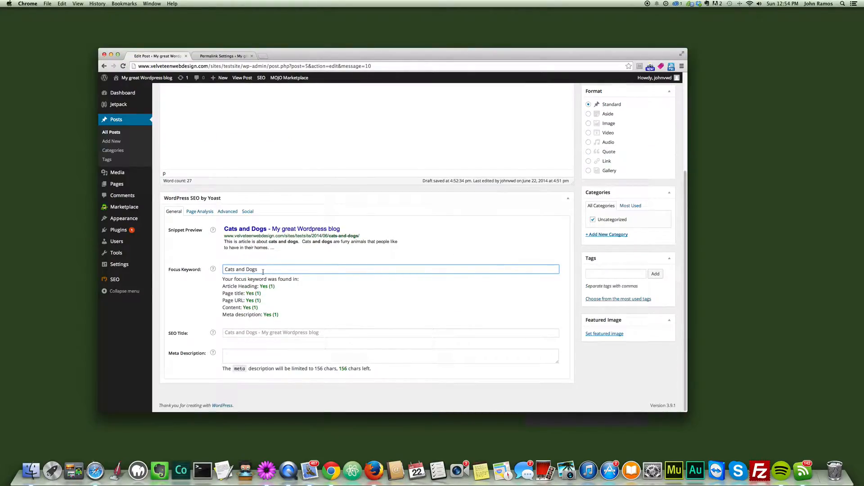
{"action": "left_click", "coordinate": [238, 332]}
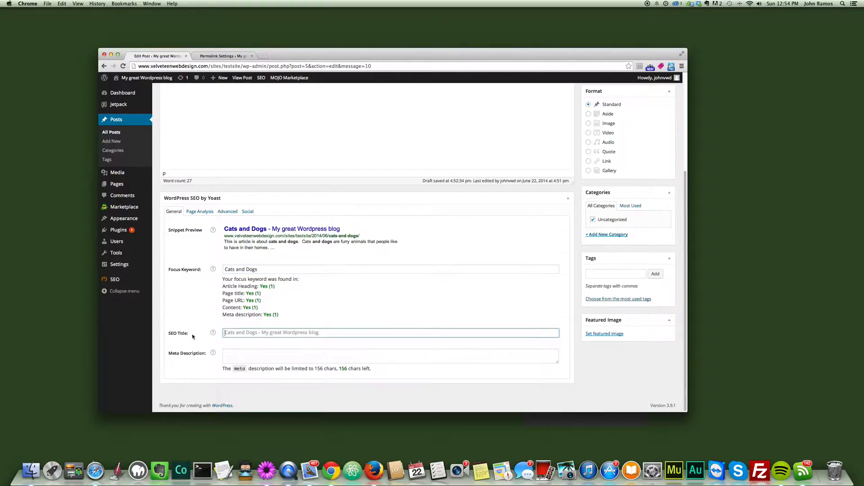
{"action": "type", "text": "Cats and "}
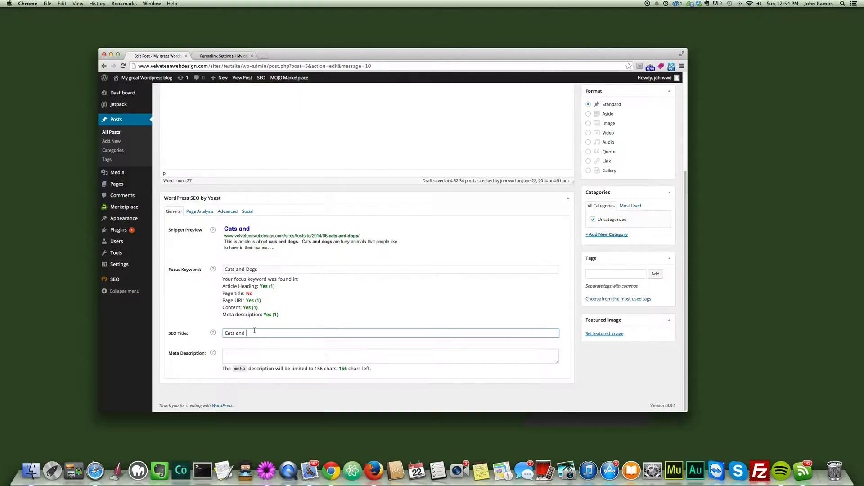
{"action": "type", "text": "Dogs - My WordPress Blog"}
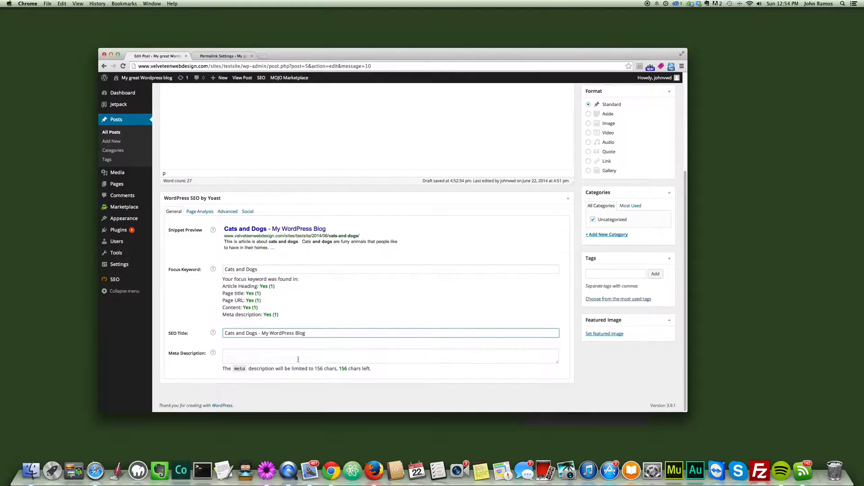
Step: Try "Cat Blog" as the ending of the SEO title, and restore the ending "My WordPress Blog"
{"action": "left_click_drag", "start_coordinate": [261, 333], "coordinate": [315, 333]}
{"action": "type", "text": "Cat Blog"}
{"action": "left_click_drag", "start_coordinate": [262, 334], "coordinate": [281, 333]}
{"action": "type", "text": "My Wordpress Blog"}
Step: Examine the focus keyword checks and compare the snippet preview's description with the opening of the post's body text
{"action": "left_click_drag", "start_coordinate": [246, 300], "coordinate": [261, 297]}
{"action": "left_click", "coordinate": [248, 301]}
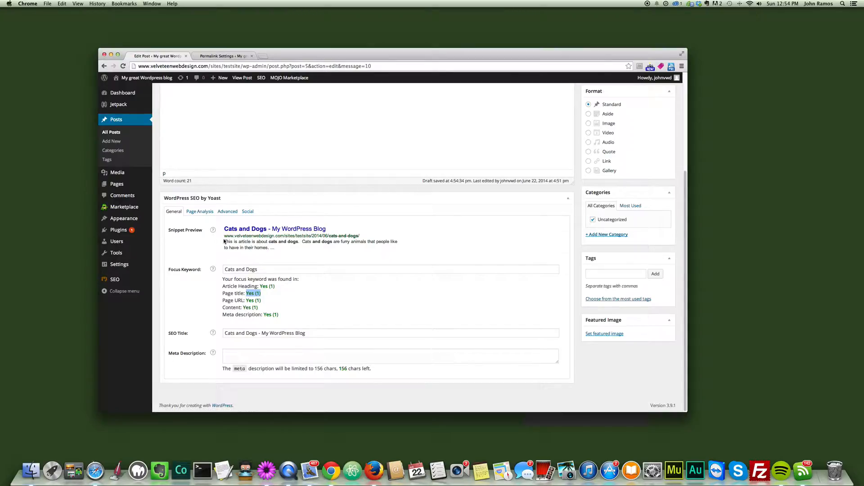
{"action": "scroll", "coordinate": [240, 243], "scroll_direction": "up", "scroll_amount": 2}
{"action": "scroll", "coordinate": [244, 316], "scroll_direction": "down", "scroll_amount": 2}
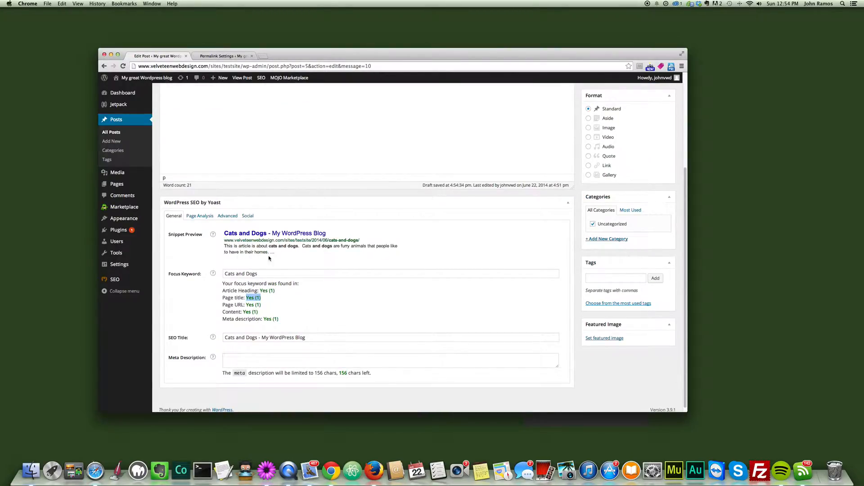
{"action": "left_click", "coordinate": [246, 354]}
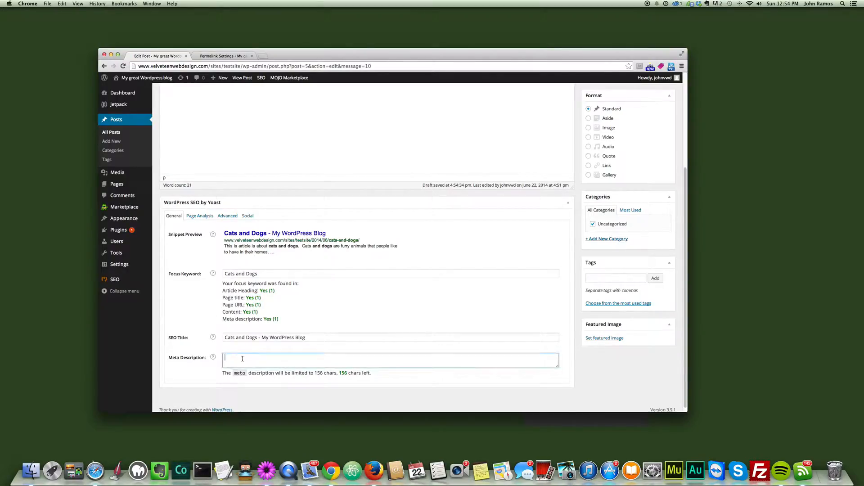
{"action": "left_click_drag", "start_coordinate": [274, 252], "coordinate": [227, 245]}
{"action": "left_click", "coordinate": [228, 245]}
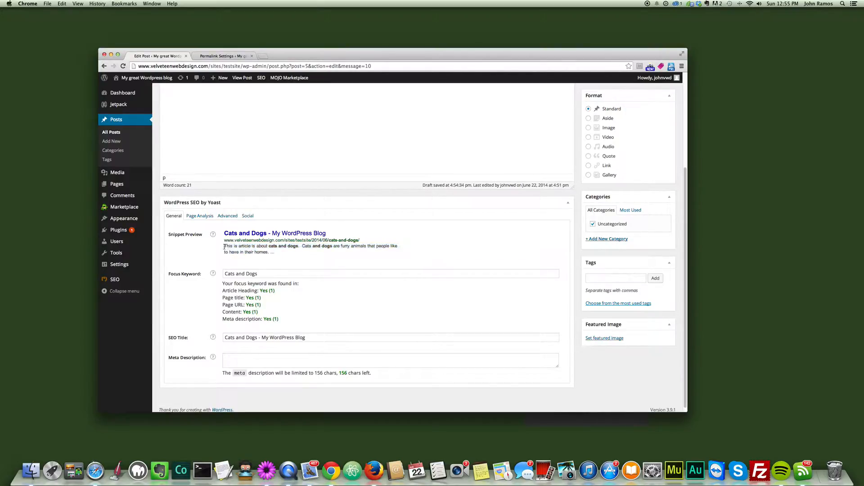
{"action": "double_click", "coordinate": [229, 245]}
{"action": "scroll", "coordinate": [216, 202], "scroll_direction": "up", "scroll_amount": 5}
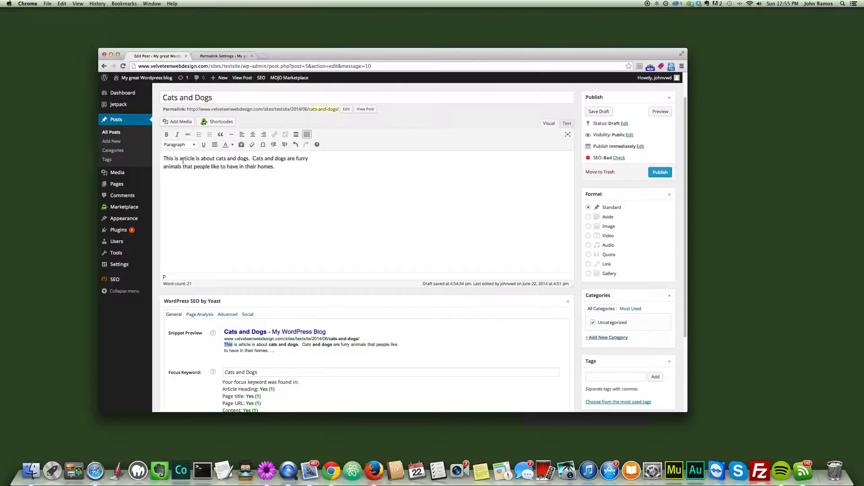
{"action": "scroll", "coordinate": [242, 177], "scroll_direction": "down", "scroll_amount": 3}
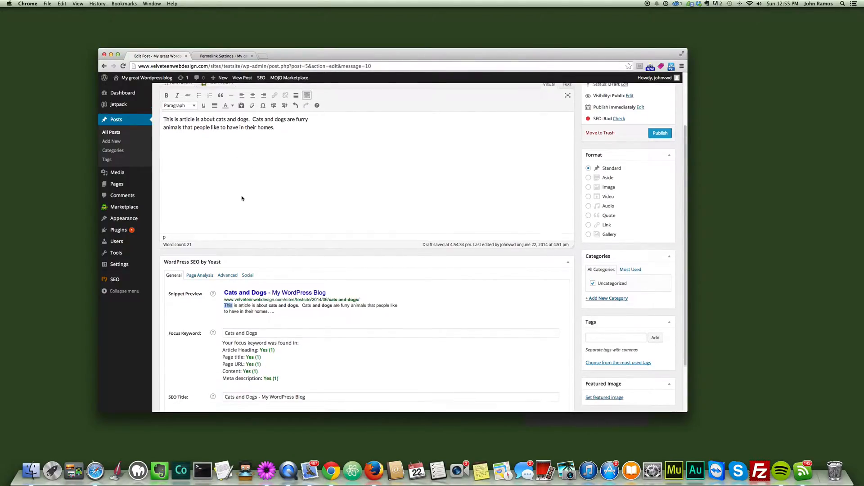
{"action": "scroll", "coordinate": [270, 315], "scroll_direction": "down", "scroll_amount": 2}
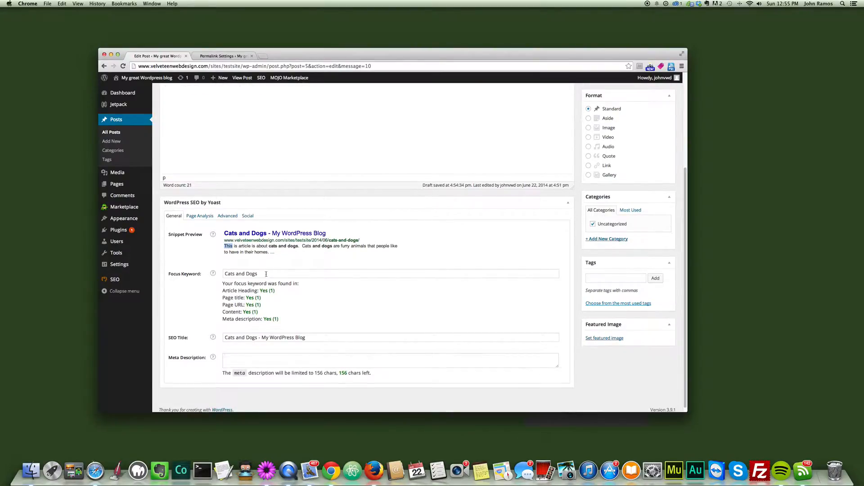
Step: Write the meta description "This article is about Cats and Dogs. If you own a cat or a dog you must read this article."
{"action": "left_click", "coordinate": [288, 355]}
{"action": "left_click_drag", "start_coordinate": [276, 253], "coordinate": [225, 246]}
{"action": "left_click", "coordinate": [256, 360]}
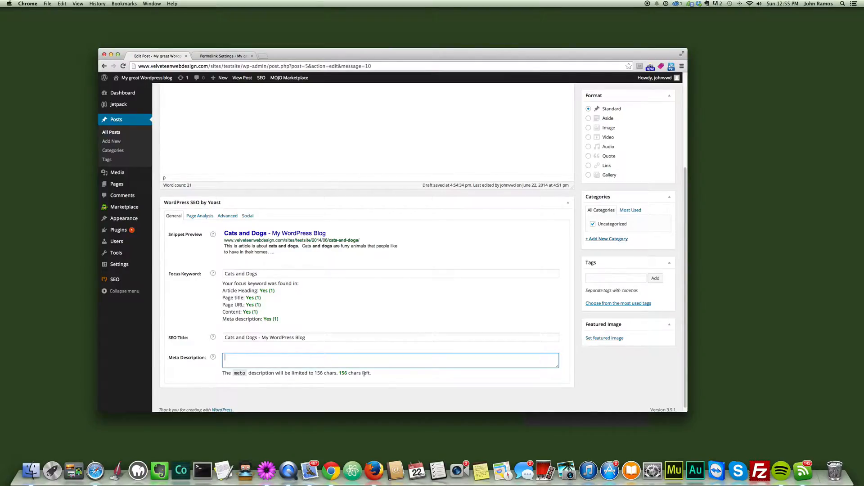
{"action": "type", "text": "This a"}
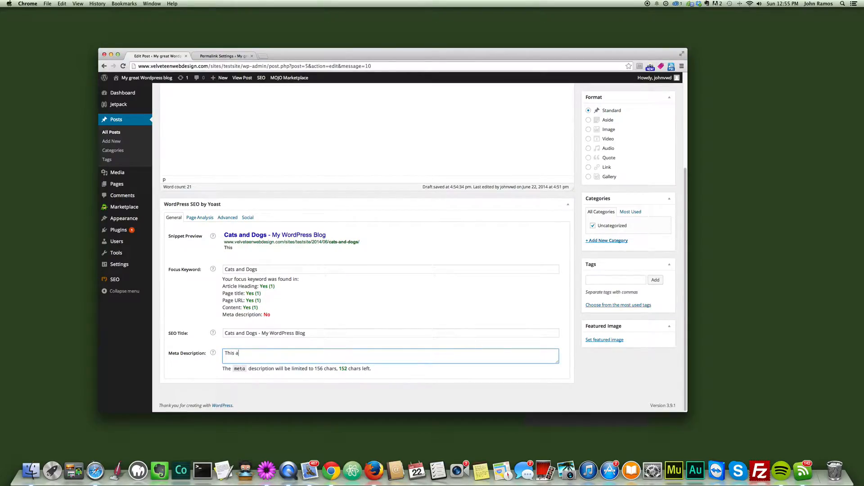
{"action": "type", "text": "rticle is about Cats adn d Dogs.  If you own a ca"}
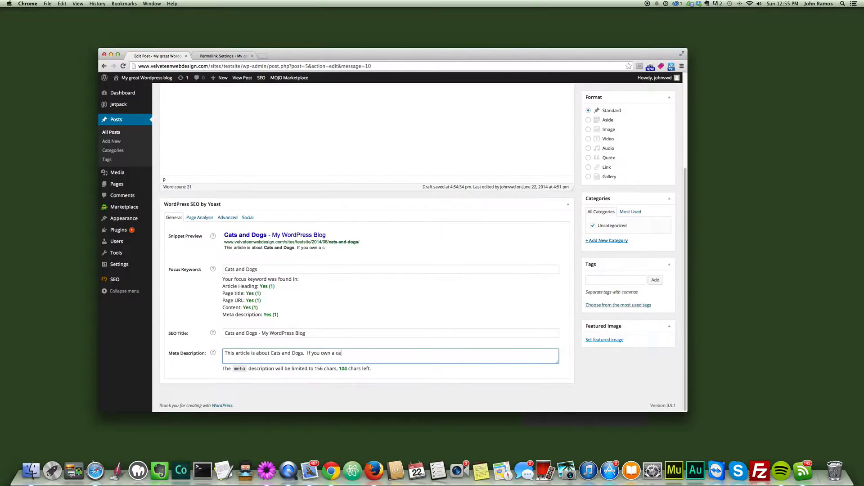
{"action": "type", "text": "t or a dog you must read this article."}
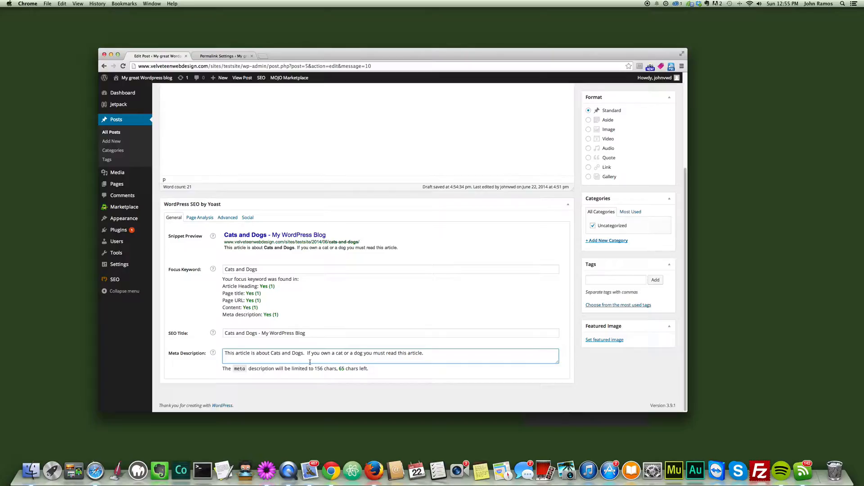
{"action": "type", "text": "Habi"}
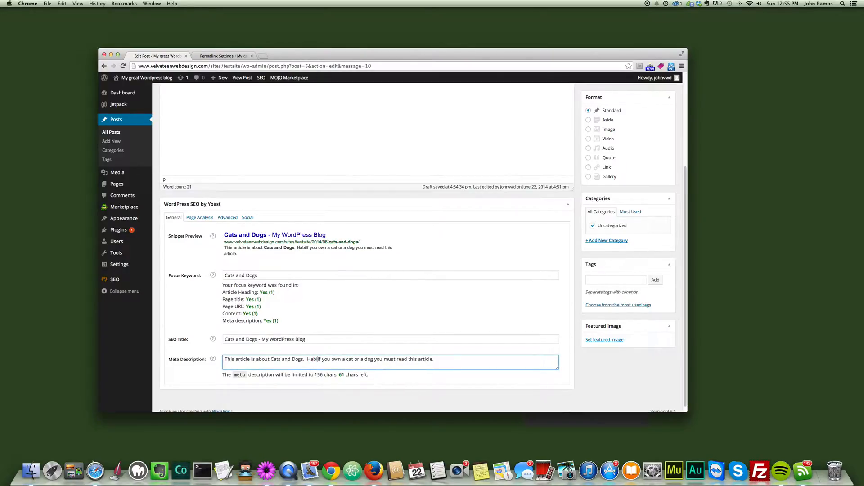
{"action": "type", "text": "t"}
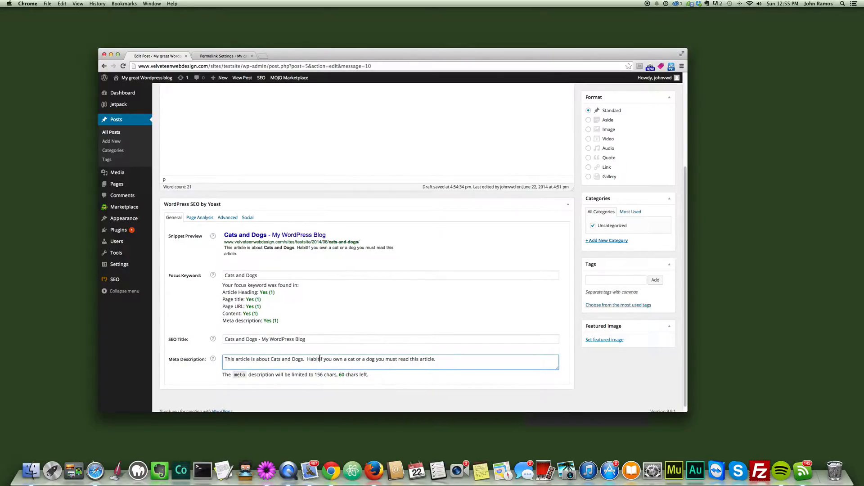
{"action": "left_click_drag", "start_coordinate": [320, 359], "coordinate": [307, 358]}
{"action": "key", "text": "BackSpace"}
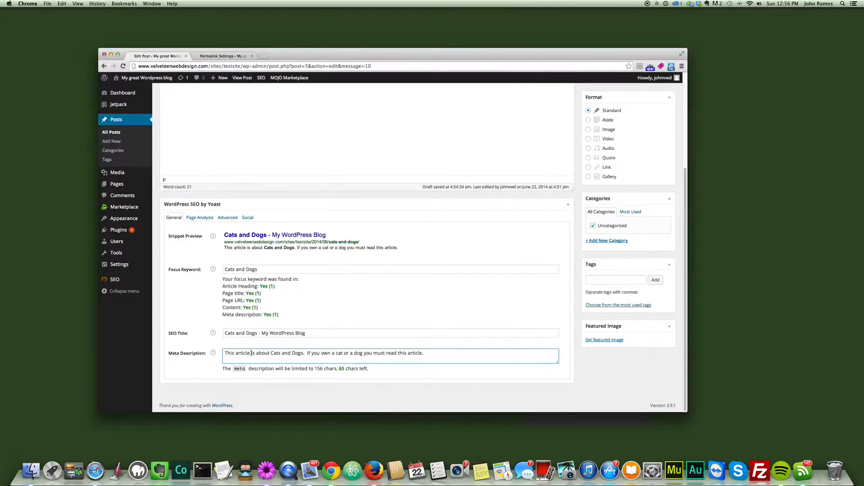
Step: Replace "This article is about" at the start of the meta description with "101 habits"
{"action": "left_click_drag", "start_coordinate": [251, 353], "coordinate": [224, 354]}
{"action": "type", "text": "101"}
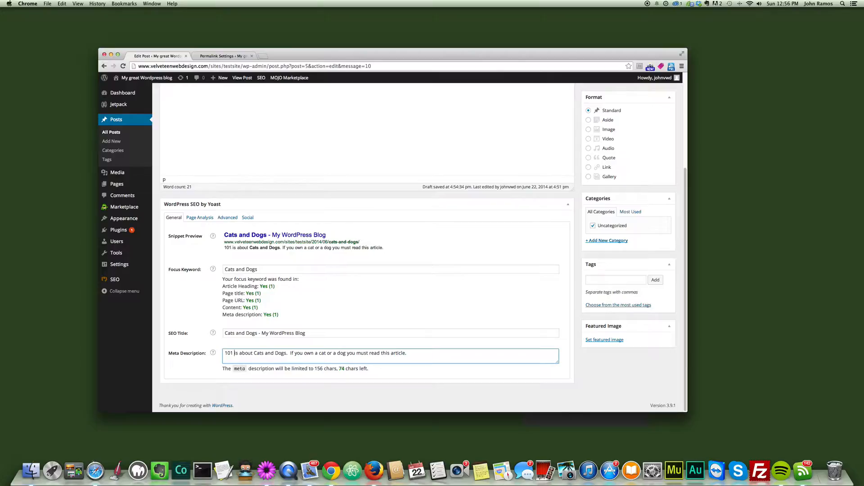
{"action": "type", "text": " habits of"}
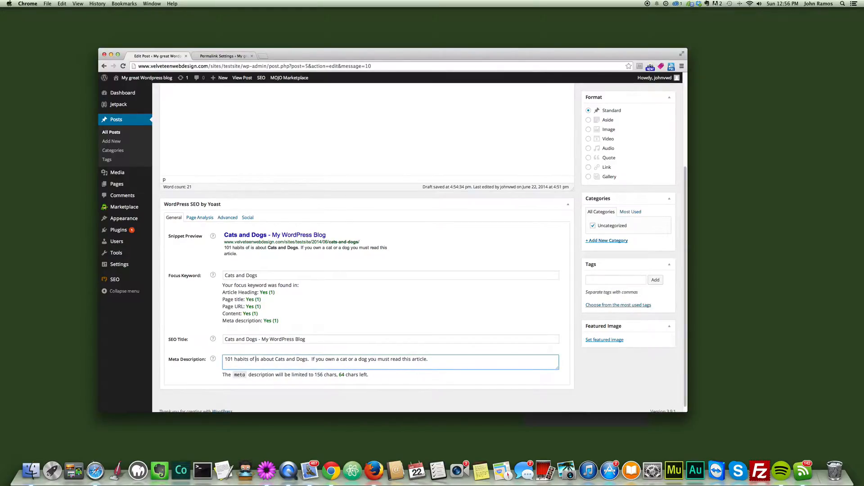
{"action": "left_click_drag", "start_coordinate": [273, 358], "coordinate": [251, 359]}
{"action": "key", "text": "BackSpace"}
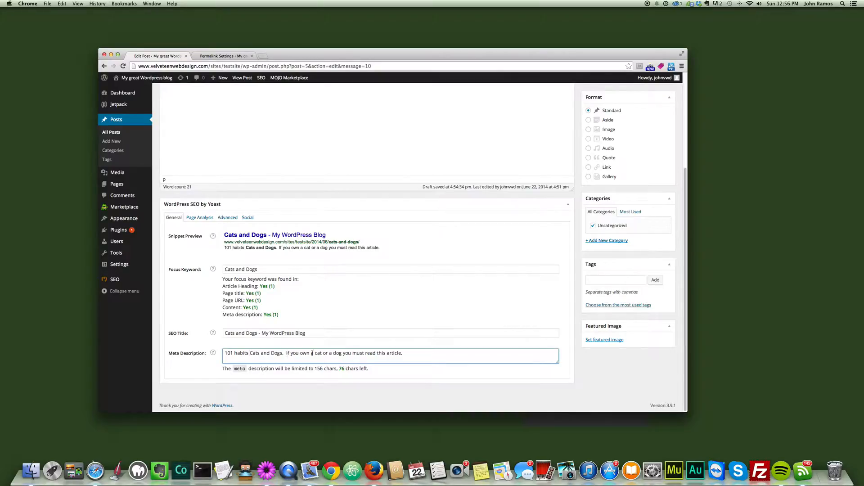
{"action": "key", "text": "BackSpace"}
Step: Save the post draft with its new SEO settings and review the SEO rating and body text
{"action": "scroll", "coordinate": [309, 356], "scroll_direction": "up", "scroll_amount": 1}
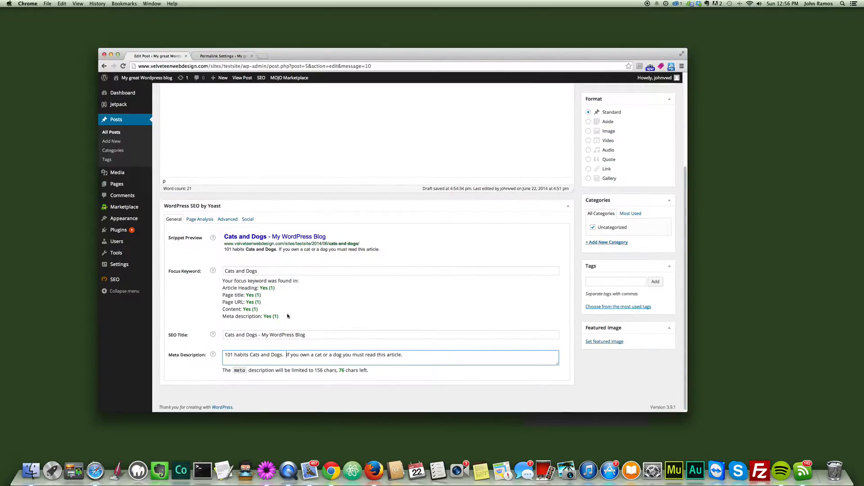
{"action": "scroll", "coordinate": [299, 306], "scroll_direction": "up", "scroll_amount": 5}
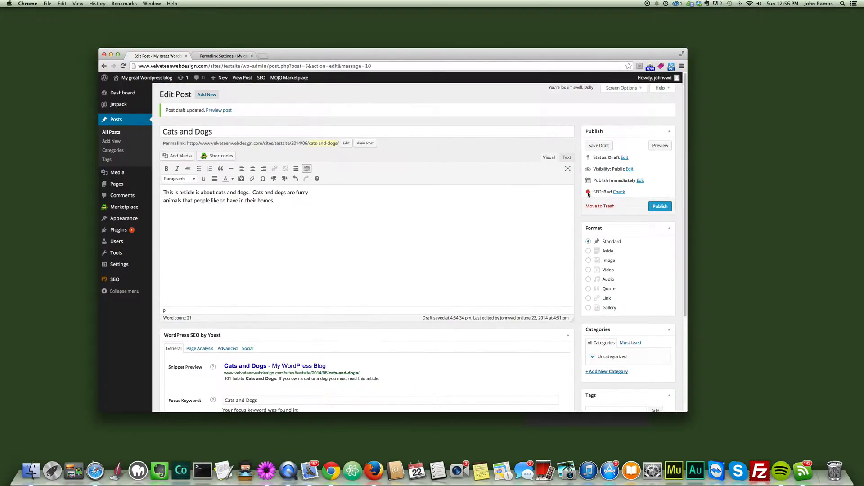
{"action": "scroll", "coordinate": [221, 324], "scroll_direction": "down", "scroll_amount": 5}
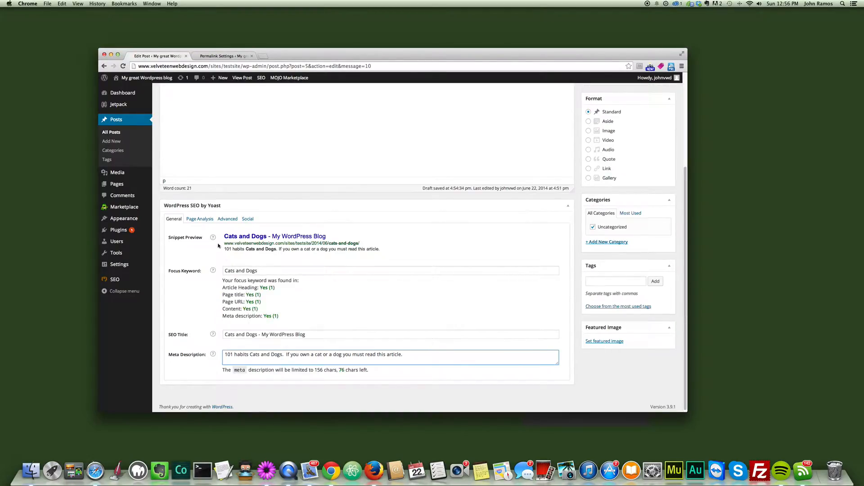
{"action": "scroll", "coordinate": [472, 241], "scroll_direction": "up", "scroll_amount": 5}
{"action": "left_click", "coordinate": [596, 147]}
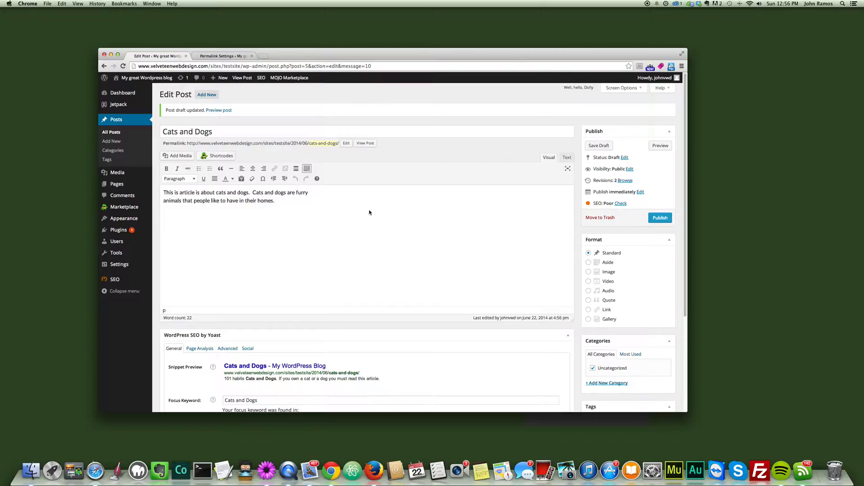
{"action": "left_click_drag", "start_coordinate": [271, 203], "coordinate": [164, 192]}
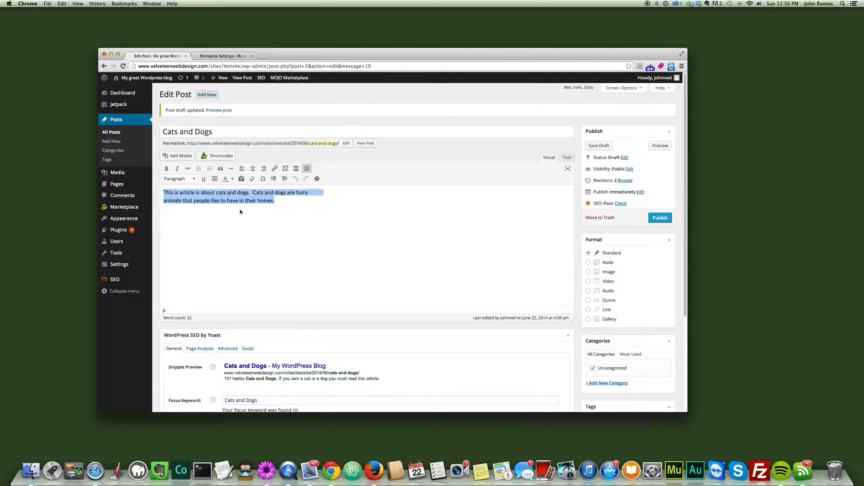
{"action": "left_click", "coordinate": [225, 208]}
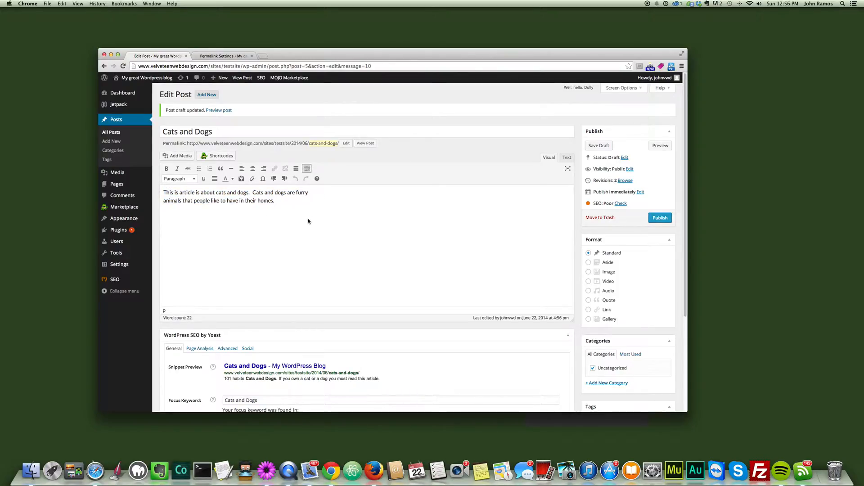
Step: Search the web for "lorem ipsum" in a new tab and open the blindtextgenerator.com lorem-ipsum page
{"action": "left_click", "coordinate": [263, 57]}
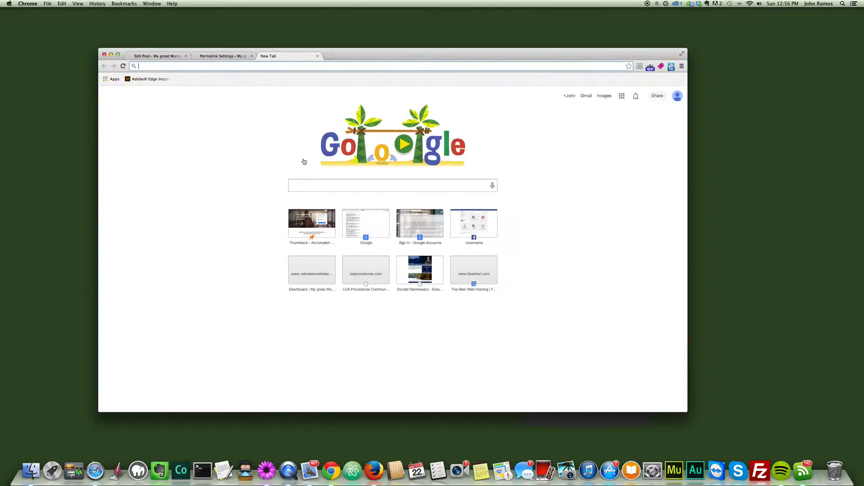
{"action": "type", "text": "lorem "}
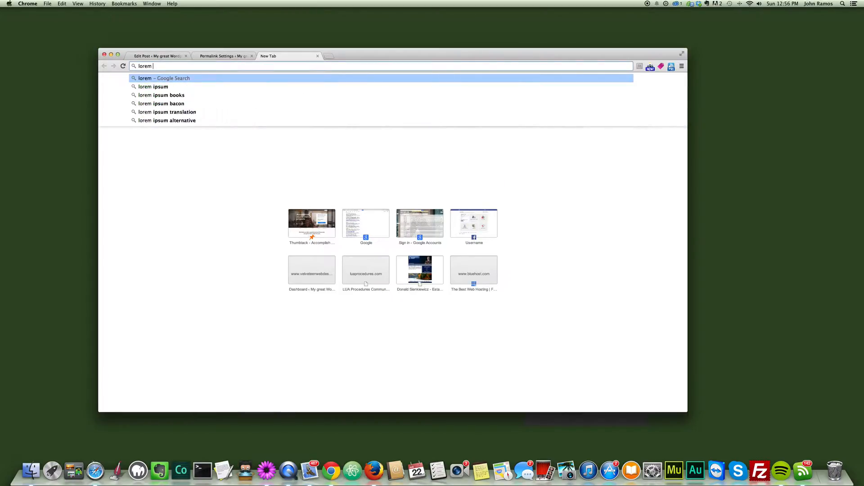
{"action": "type", "text": "ipsum"}
{"action": "key", "text": "Return"}
{"action": "left_click", "coordinate": [179, 172]}
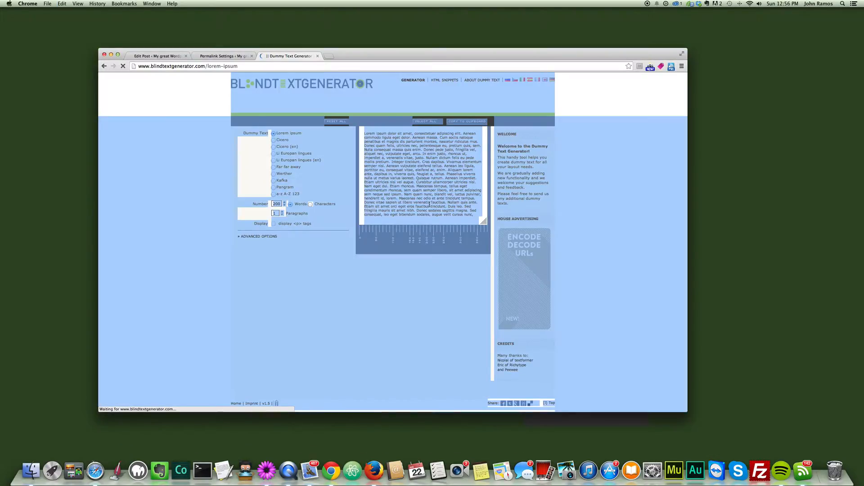
Step: Copy the generated Lorem ipsum dummy text to the clipboard
{"action": "left_click", "coordinate": [429, 205]}
{"action": "left_click", "coordinate": [431, 121]}
{"action": "left_click", "coordinate": [454, 122]}
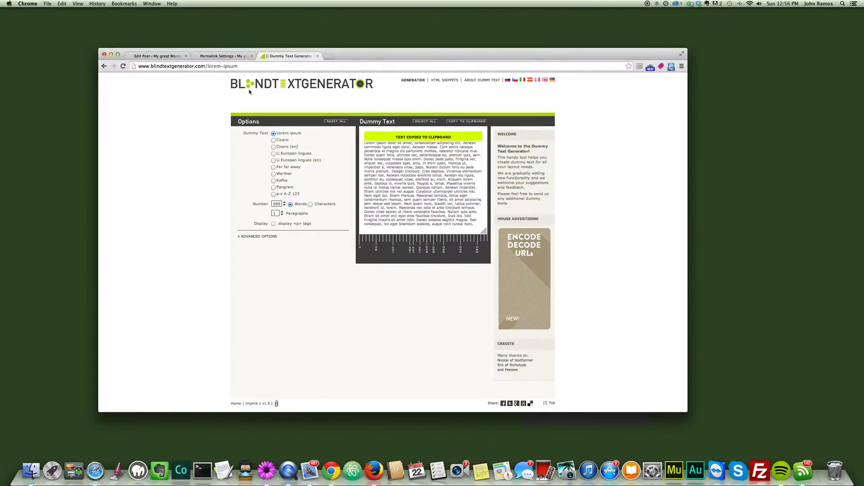
Step: Paste the copied Lorem ipsum text below the opening paragraph of the "Cats and Dogs" post and save the draft
{"action": "left_click", "coordinate": [161, 56]}
{"action": "left_click", "coordinate": [276, 208]}
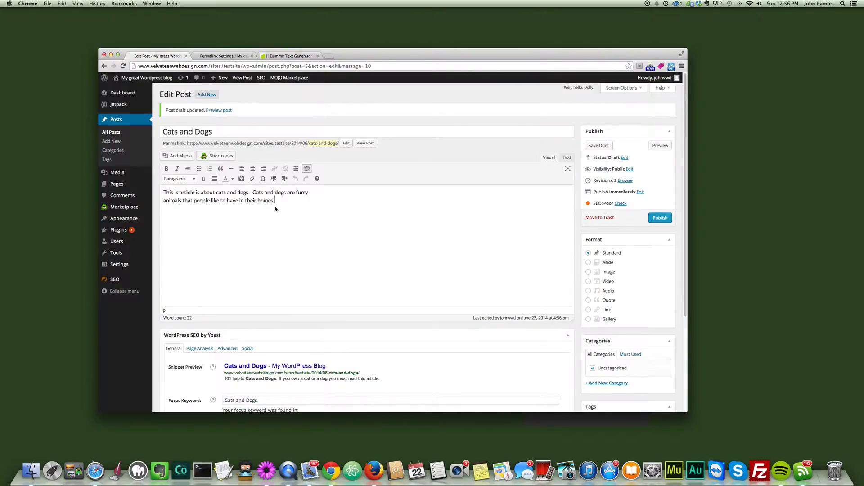
{"action": "right_click", "coordinate": [222, 212]}
{"action": "left_click", "coordinate": [239, 245]}
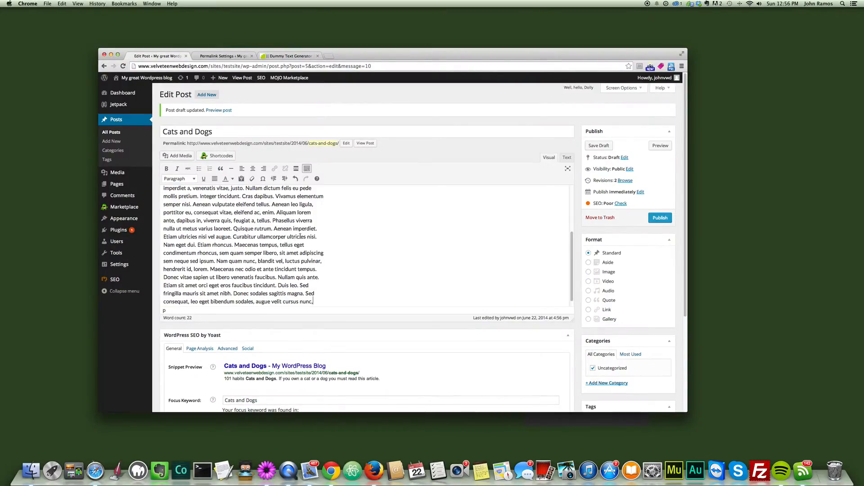
{"action": "left_click", "coordinate": [599, 146]}
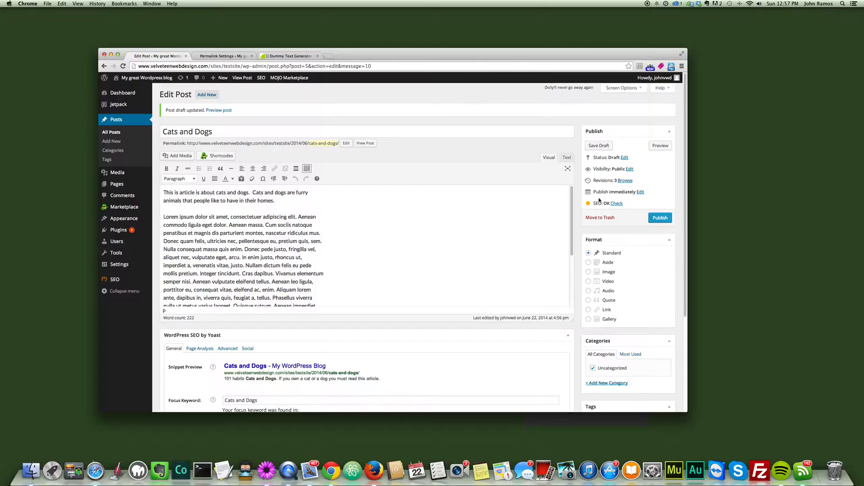
Step: Check the post's SEO rating, body text and focus keyword matches, and read through Yoast's page analysis
{"action": "scroll", "coordinate": [455, 303], "scroll_direction": "down", "scroll_amount": 1}
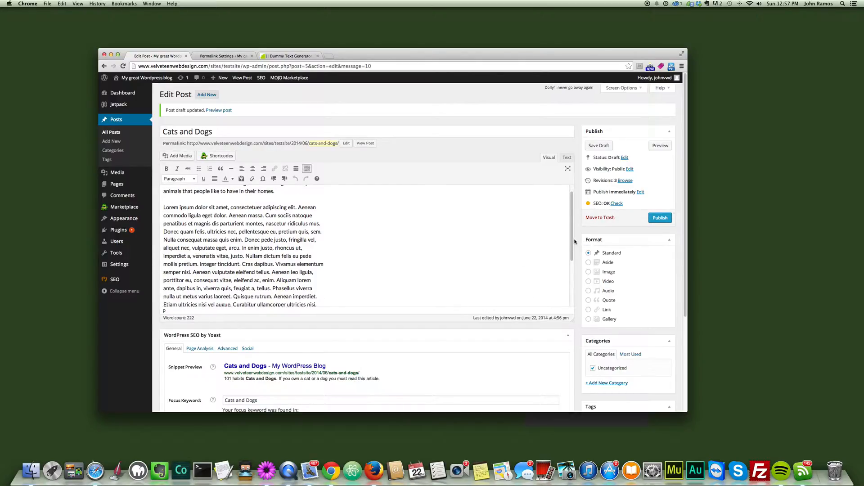
{"action": "left_click_drag", "start_coordinate": [572, 238], "coordinate": [571, 219]}
{"action": "scroll", "coordinate": [601, 259], "scroll_direction": "down", "scroll_amount": 1}
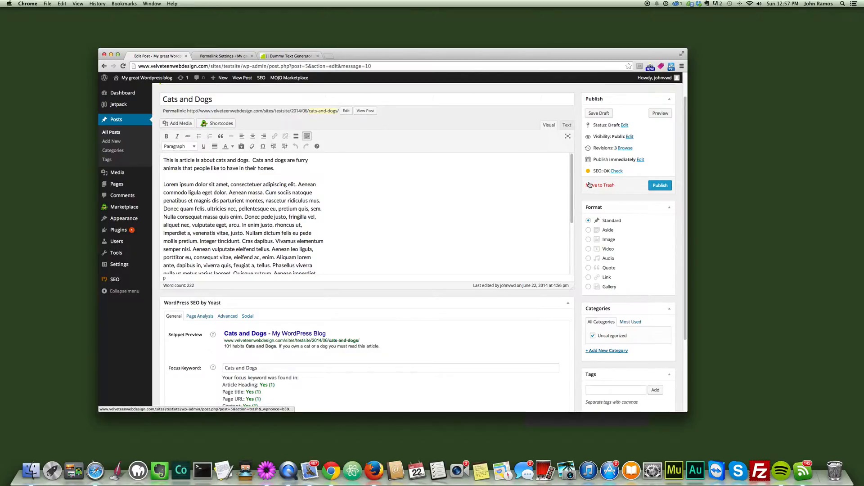
{"action": "scroll", "coordinate": [591, 193], "scroll_direction": "down", "scroll_amount": 1}
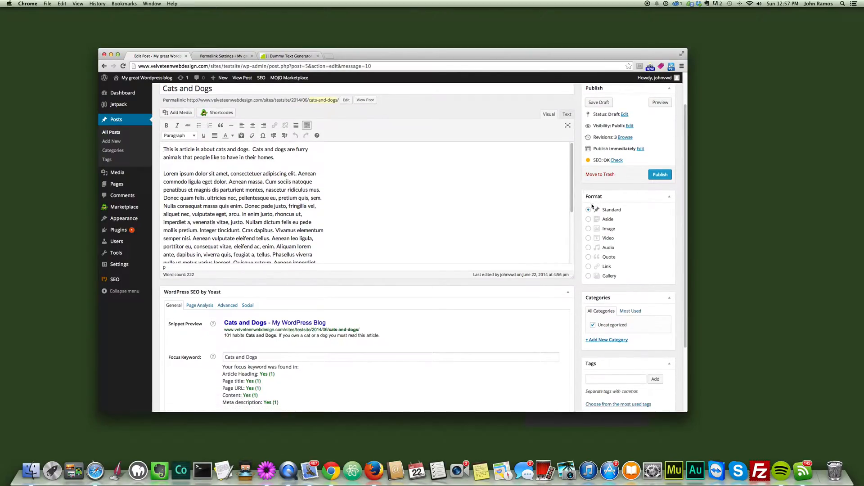
{"action": "scroll", "coordinate": [591, 206], "scroll_direction": "down", "scroll_amount": 3}
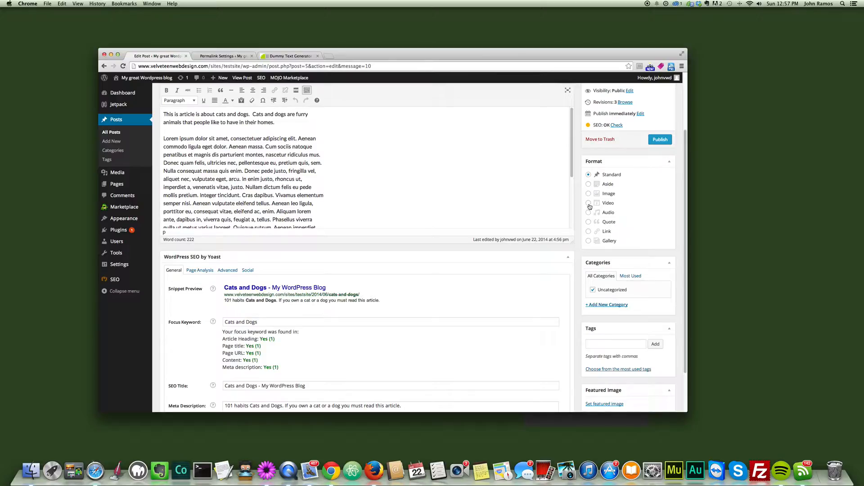
{"action": "scroll", "coordinate": [273, 283], "scroll_direction": "down", "scroll_amount": 2}
{"action": "scroll", "coordinate": [193, 249], "scroll_direction": "down", "scroll_amount": 2}
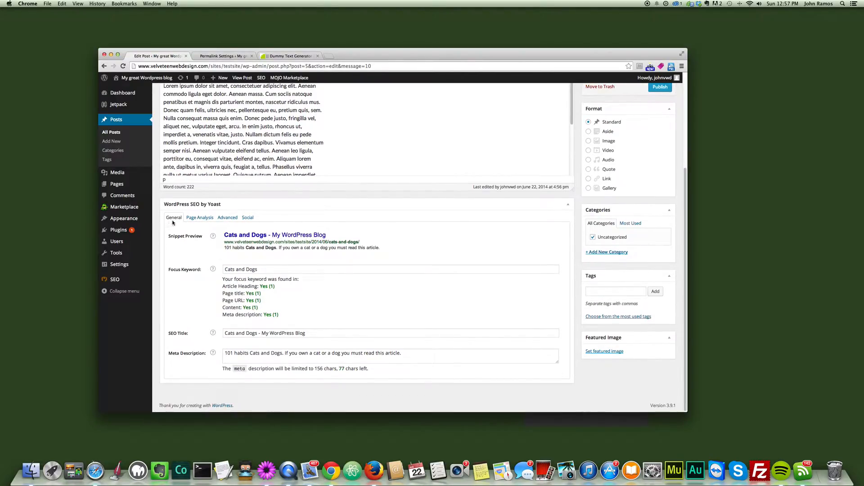
{"action": "left_click", "coordinate": [200, 218]}
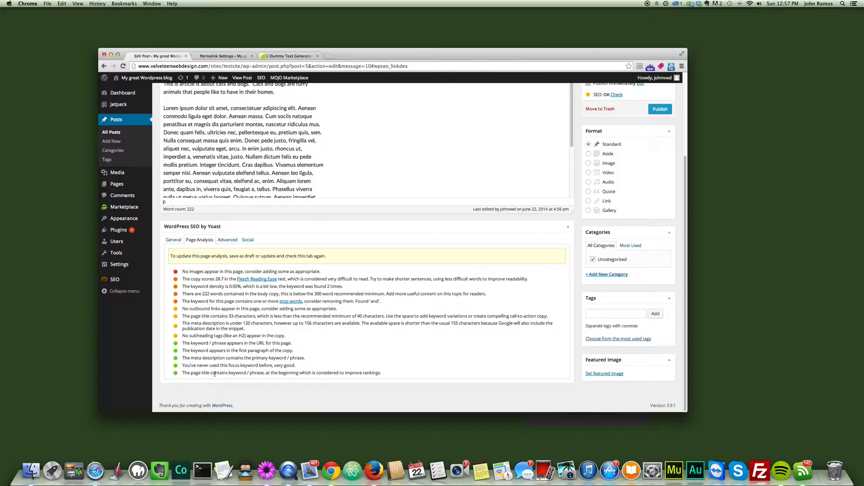
{"action": "scroll", "coordinate": [310, 335], "scroll_direction": "up", "scroll_amount": 1}
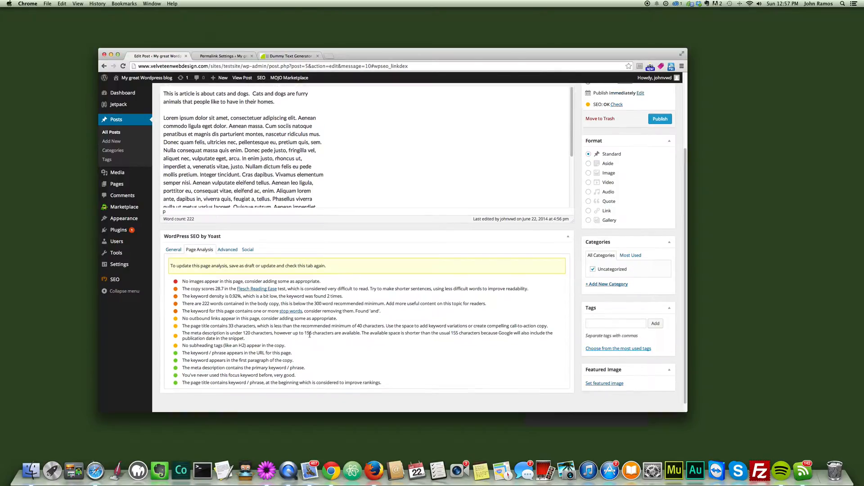
{"action": "scroll", "coordinate": [290, 350], "scroll_direction": "down", "scroll_amount": 1}
{"action": "scroll", "coordinate": [292, 354], "scroll_direction": "up", "scroll_amount": 5}
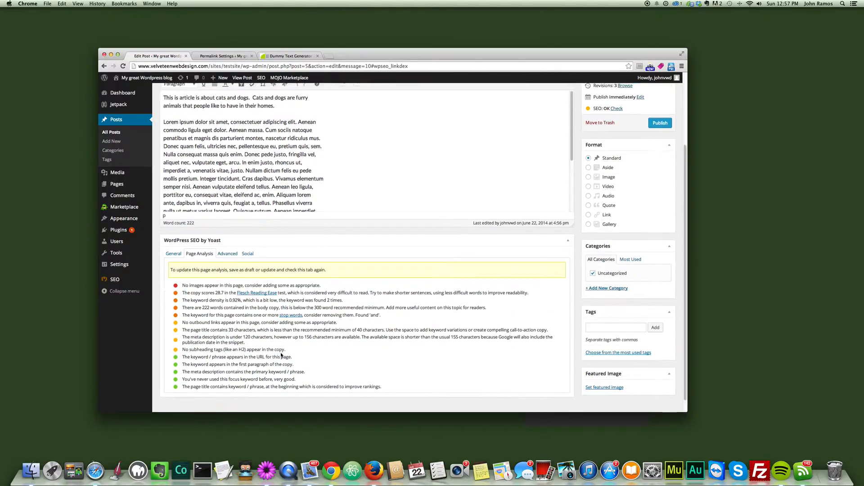
Step: Examine the Facebook and Google+ description fields in the post's Yoast social settings
{"action": "left_click", "coordinate": [227, 314]}
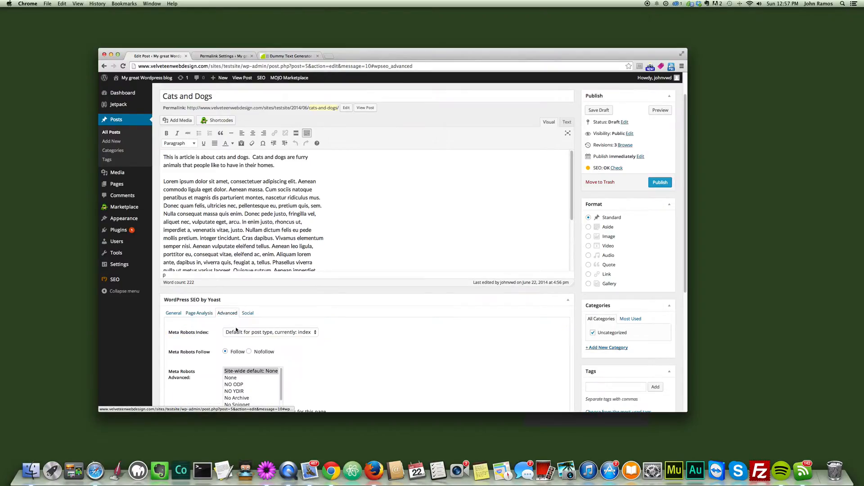
{"action": "scroll", "coordinate": [250, 324], "scroll_direction": "down", "scroll_amount": 1}
{"action": "left_click", "coordinate": [248, 304]}
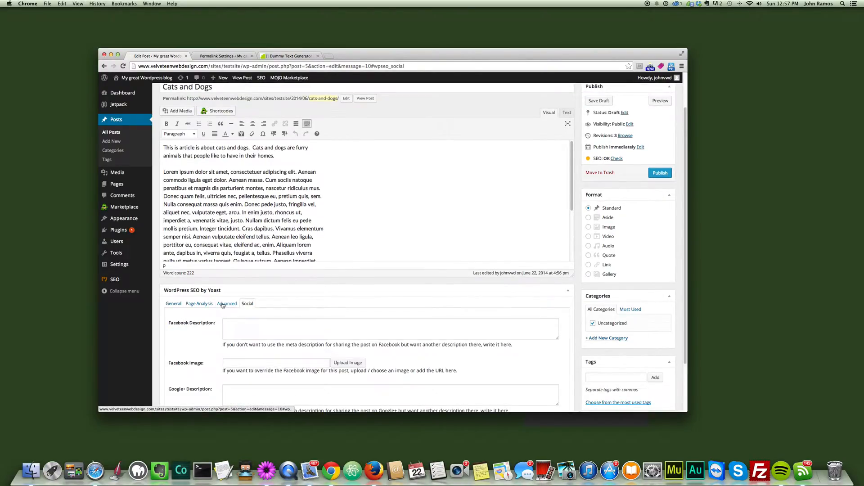
{"action": "scroll", "coordinate": [225, 305], "scroll_direction": "down", "scroll_amount": 1}
{"action": "scroll", "coordinate": [235, 324], "scroll_direction": "down", "scroll_amount": 2}
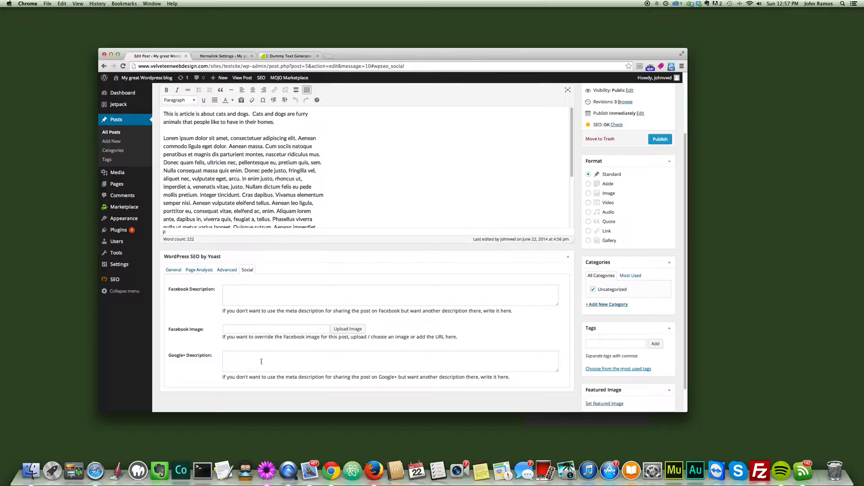
{"action": "left_click", "coordinate": [252, 293]}
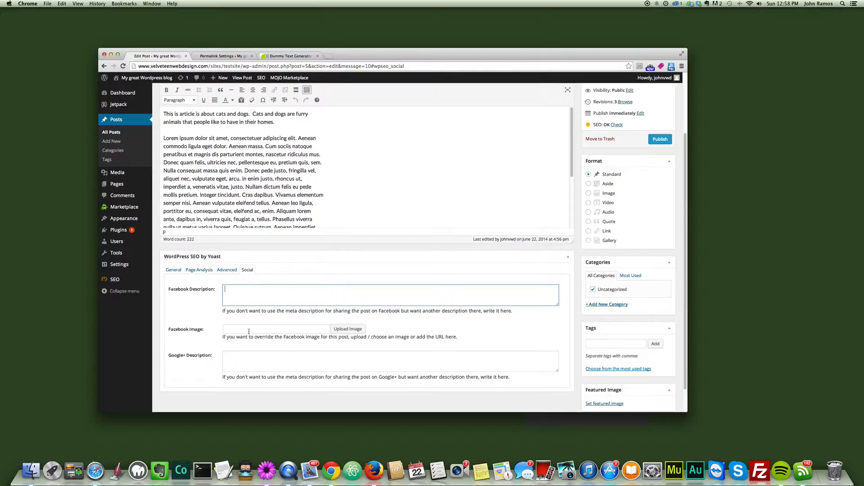
Step: Examine the post's advanced Yoast settings, including meta robots, sitemap, authorship, canonical URL and 301 redirect options
{"action": "left_click", "coordinate": [227, 270]}
{"action": "scroll", "coordinate": [263, 298], "scroll_direction": "down", "scroll_amount": 1}
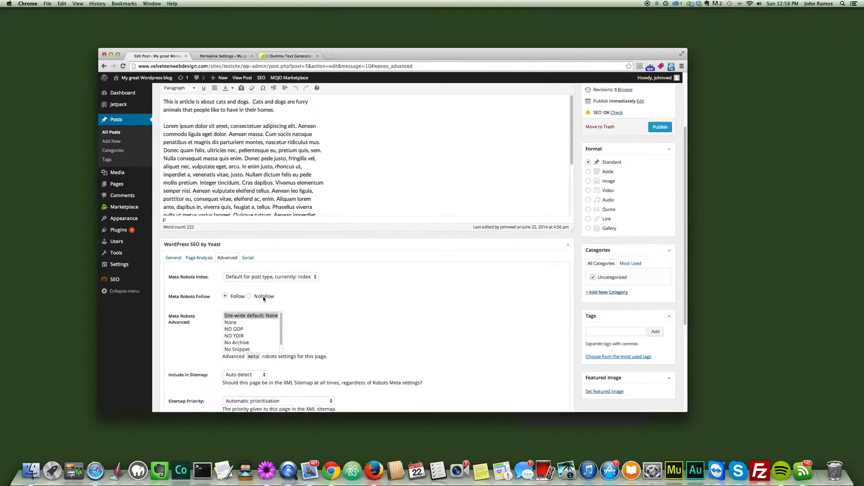
{"action": "scroll", "coordinate": [264, 298], "scroll_direction": "down", "scroll_amount": 6}
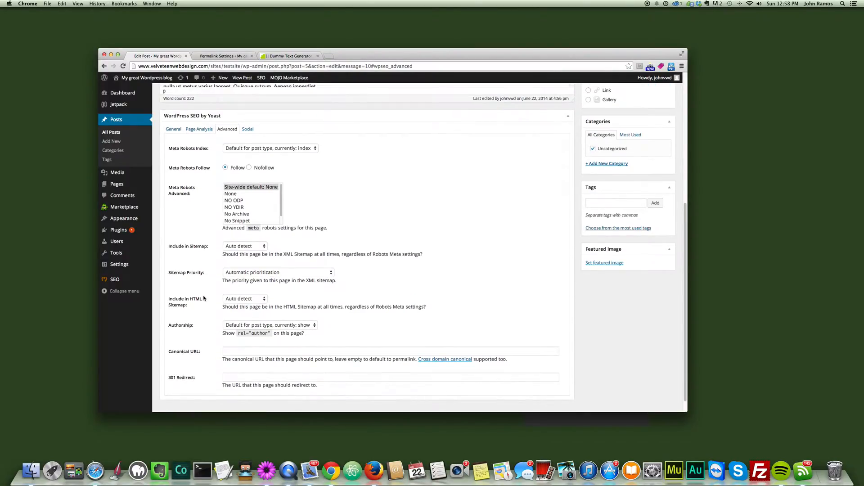
{"action": "scroll", "coordinate": [210, 304], "scroll_direction": "up", "scroll_amount": 6}
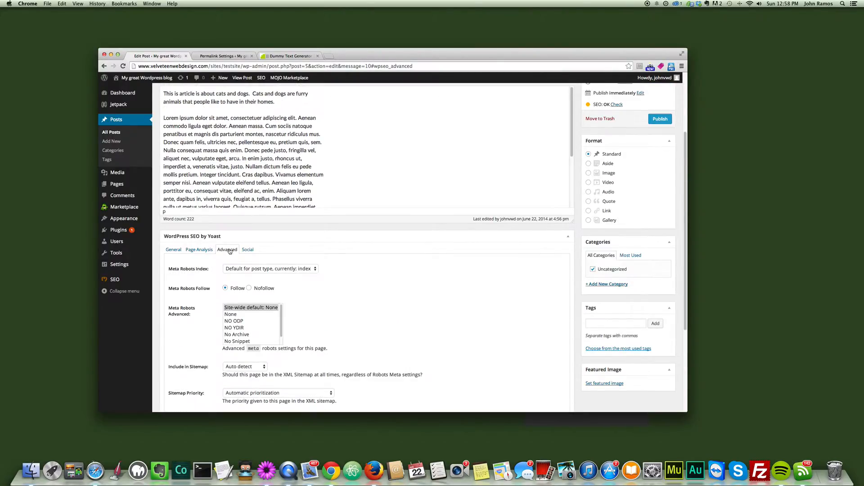
{"action": "scroll", "coordinate": [228, 253], "scroll_direction": "down", "scroll_amount": 6}
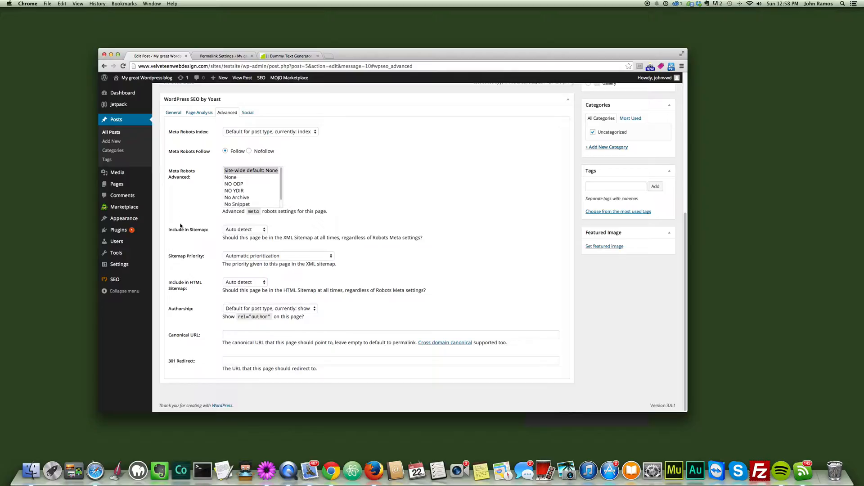
{"action": "scroll", "coordinate": [308, 190], "scroll_direction": "up", "scroll_amount": 2}
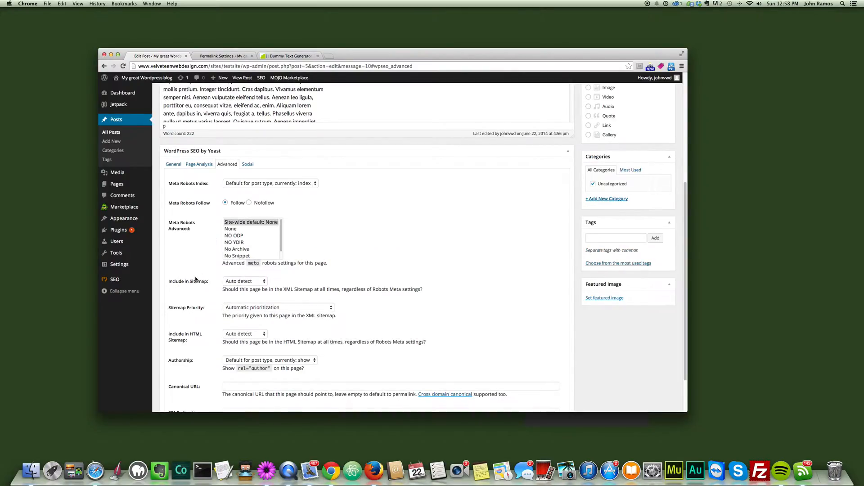
{"action": "scroll", "coordinate": [195, 279], "scroll_direction": "down", "scroll_amount": 2}
{"action": "scroll", "coordinate": [197, 282], "scroll_direction": "up", "scroll_amount": 2}
{"action": "scroll", "coordinate": [198, 282], "scroll_direction": "down", "scroll_amount": 2}
{"action": "scroll", "coordinate": [199, 283], "scroll_direction": "up", "scroll_amount": 2}
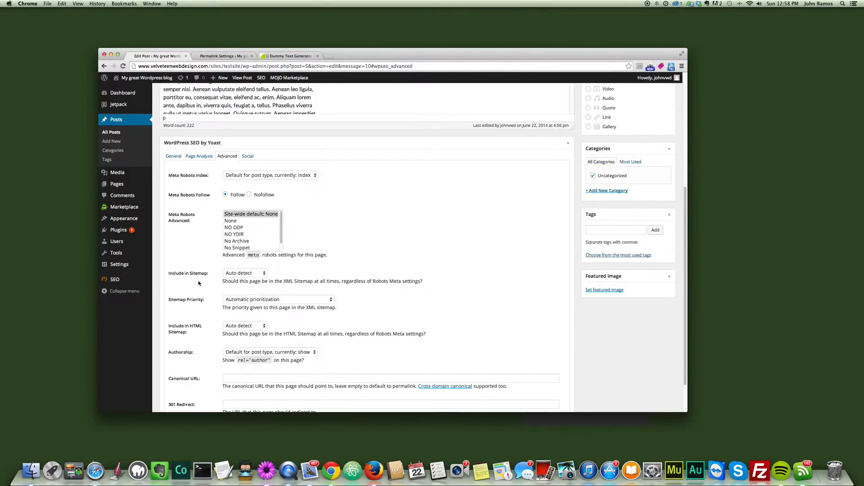
{"action": "scroll", "coordinate": [199, 284], "scroll_direction": "down", "scroll_amount": 1}
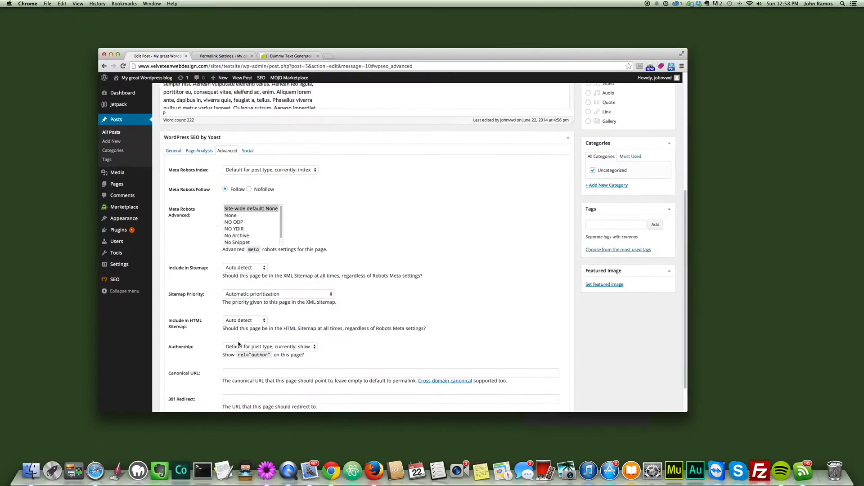
{"action": "scroll", "coordinate": [200, 266], "scroll_direction": "up", "scroll_amount": 5}
Step: Return to the general Yoast settings and publish the "Cats and Dogs" post
{"action": "left_click", "coordinate": [198, 271]}
{"action": "left_click", "coordinate": [174, 271]}
{"action": "scroll", "coordinate": [234, 261], "scroll_direction": "down", "scroll_amount": 2}
{"action": "scroll", "coordinate": [240, 271], "scroll_direction": "up", "scroll_amount": 5}
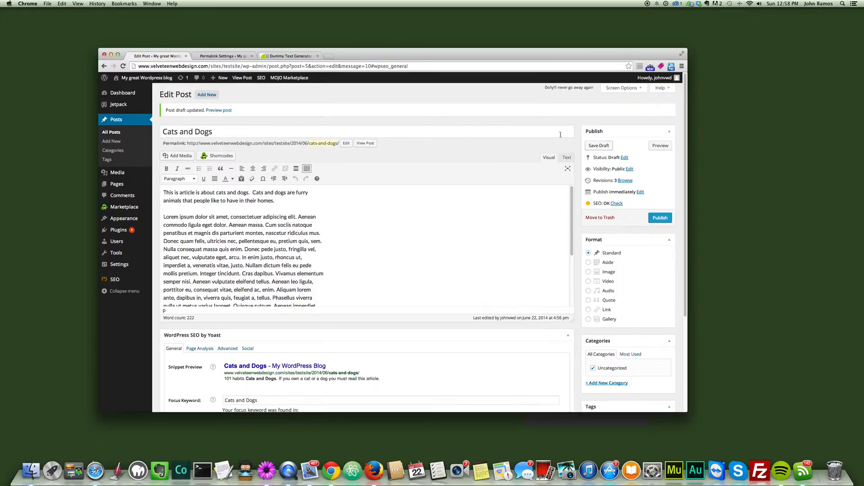
{"action": "left_click", "coordinate": [660, 219]}
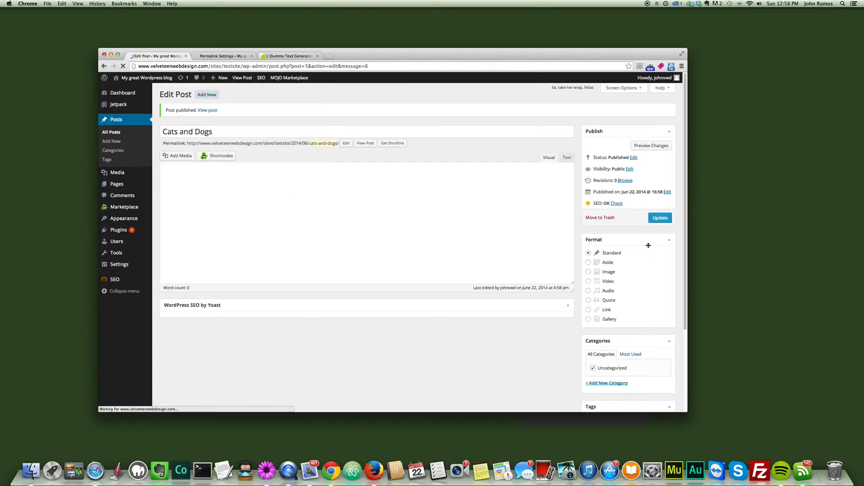
{"action": "left_click", "coordinate": [221, 56]}
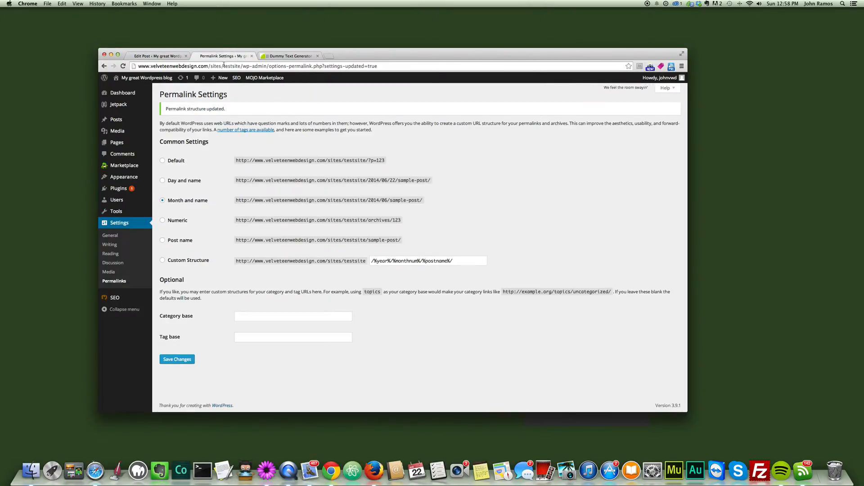
{"action": "left_click", "coordinate": [228, 66]}
{"action": "left_click", "coordinate": [244, 66]}
{"action": "left_click_drag", "start_coordinate": [244, 66], "coordinate": [385, 66]}
{"action": "key", "text": "BackSpace"}
{"action": "key", "text": "Return"}
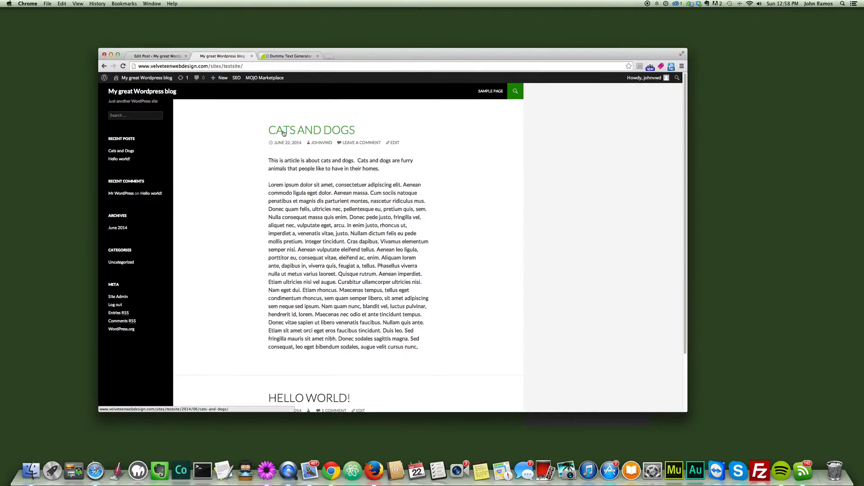
{"action": "scroll", "coordinate": [287, 191], "scroll_direction": "down", "scroll_amount": 3}
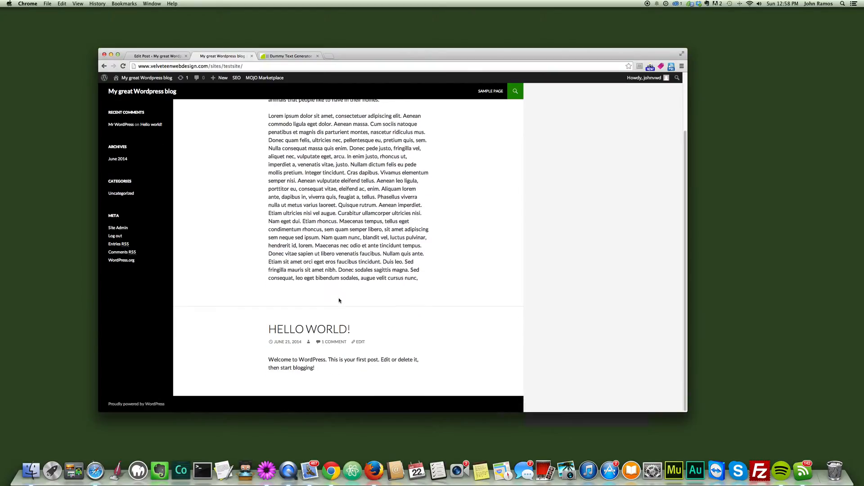
{"action": "scroll", "coordinate": [323, 336], "scroll_direction": "up", "scroll_amount": 3}
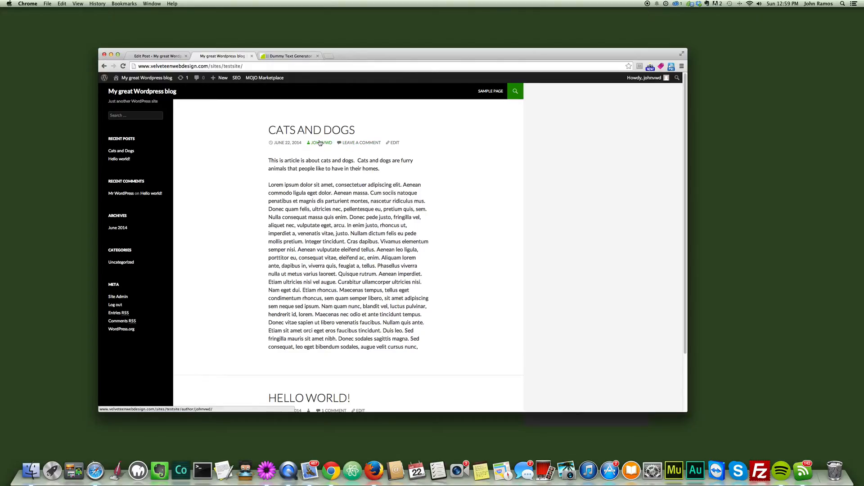
Step: Return to the post editor and review the published post's body text and general Yoast SEO fields
{"action": "left_click", "coordinate": [158, 56]}
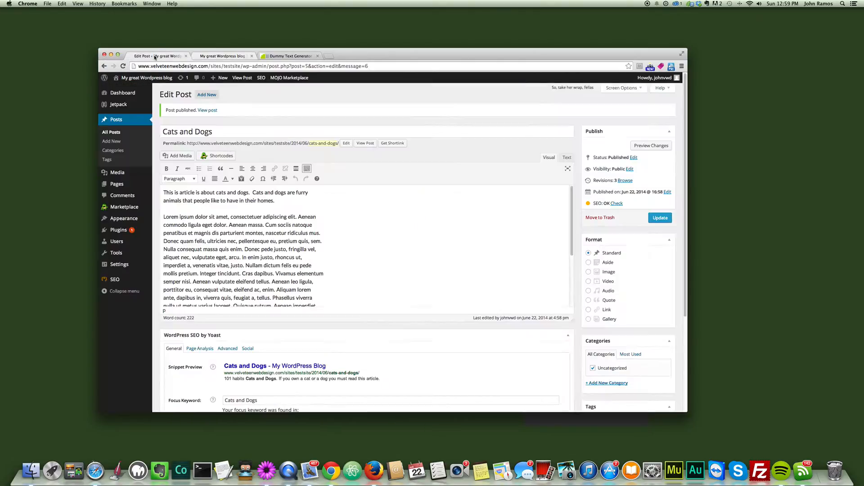
{"action": "scroll", "coordinate": [337, 207], "scroll_direction": "down", "scroll_amount": 6}
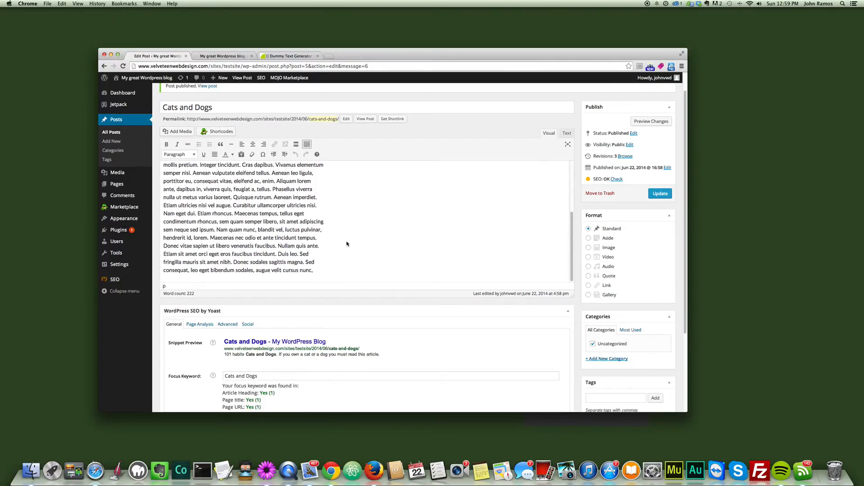
{"action": "scroll", "coordinate": [321, 269], "scroll_direction": "up", "scroll_amount": 6}
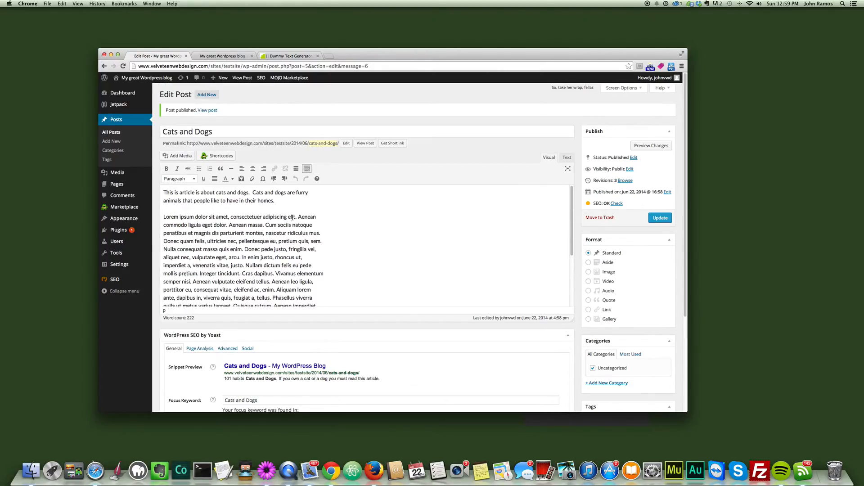
{"action": "left_click", "coordinate": [285, 201]}
{"action": "scroll", "coordinate": [426, 358], "scroll_direction": "down", "scroll_amount": 2}
{"action": "scroll", "coordinate": [426, 358], "scroll_direction": "down", "scroll_amount": 1}
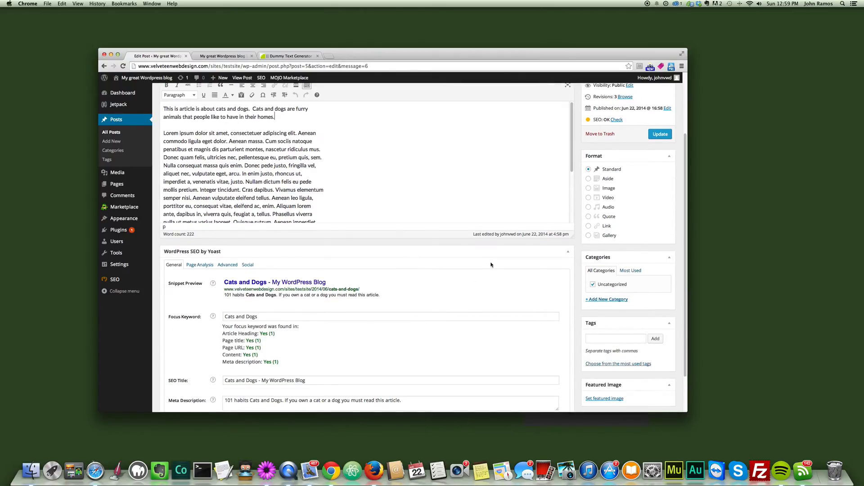
{"action": "scroll", "coordinate": [490, 261], "scroll_direction": "up", "scroll_amount": 3}
{"action": "mouse_move", "coordinate": [571, 223]}
{"action": "left_mouse_down"}
{"action": "mouse_move", "coordinate": [568, 243]}
{"action": "mouse_move", "coordinate": [565, 213]}
{"action": "left_mouse_up"}
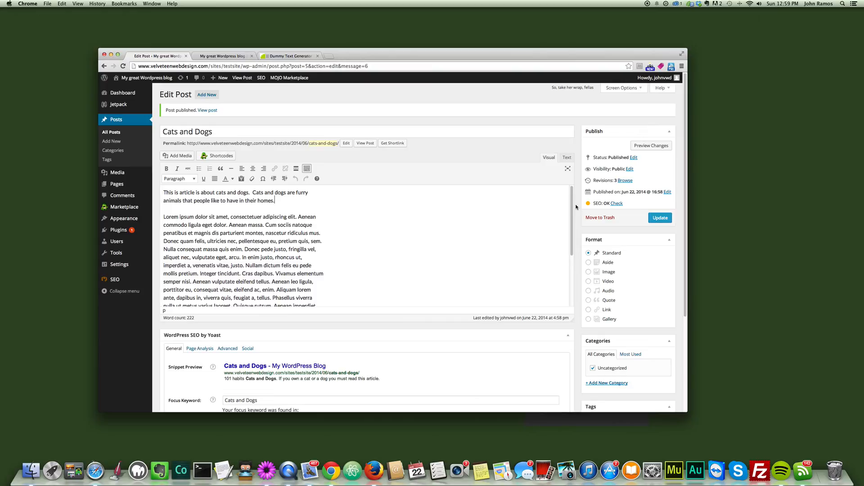
{"action": "scroll", "coordinate": [581, 214], "scroll_direction": "down", "scroll_amount": 4}
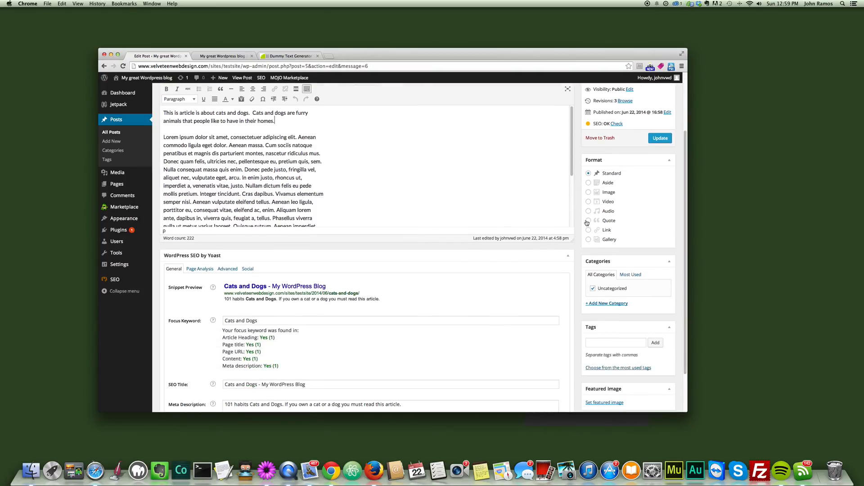
{"action": "scroll", "coordinate": [621, 173], "scroll_direction": "up", "scroll_amount": 4}
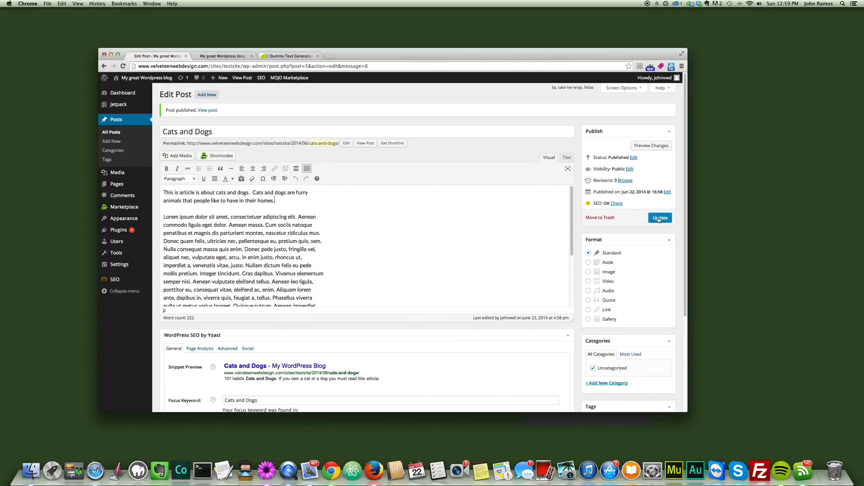
{"action": "left_click_drag", "start_coordinate": [658, 219], "coordinate": [629, 228]}
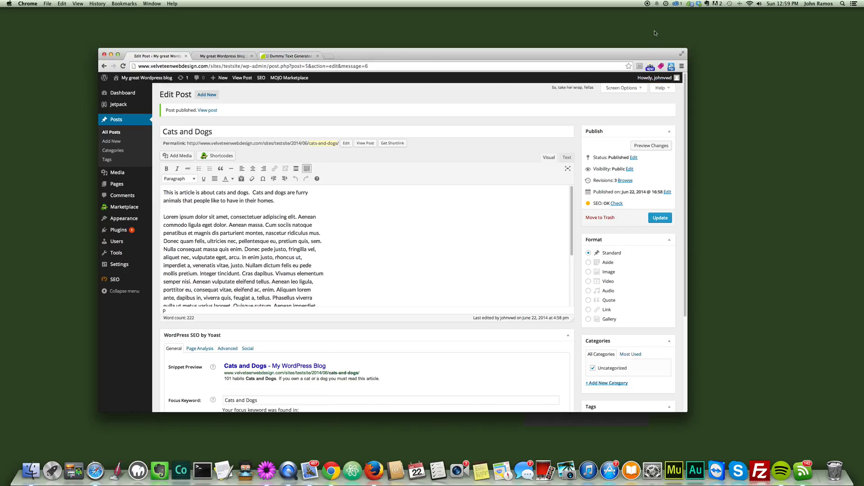